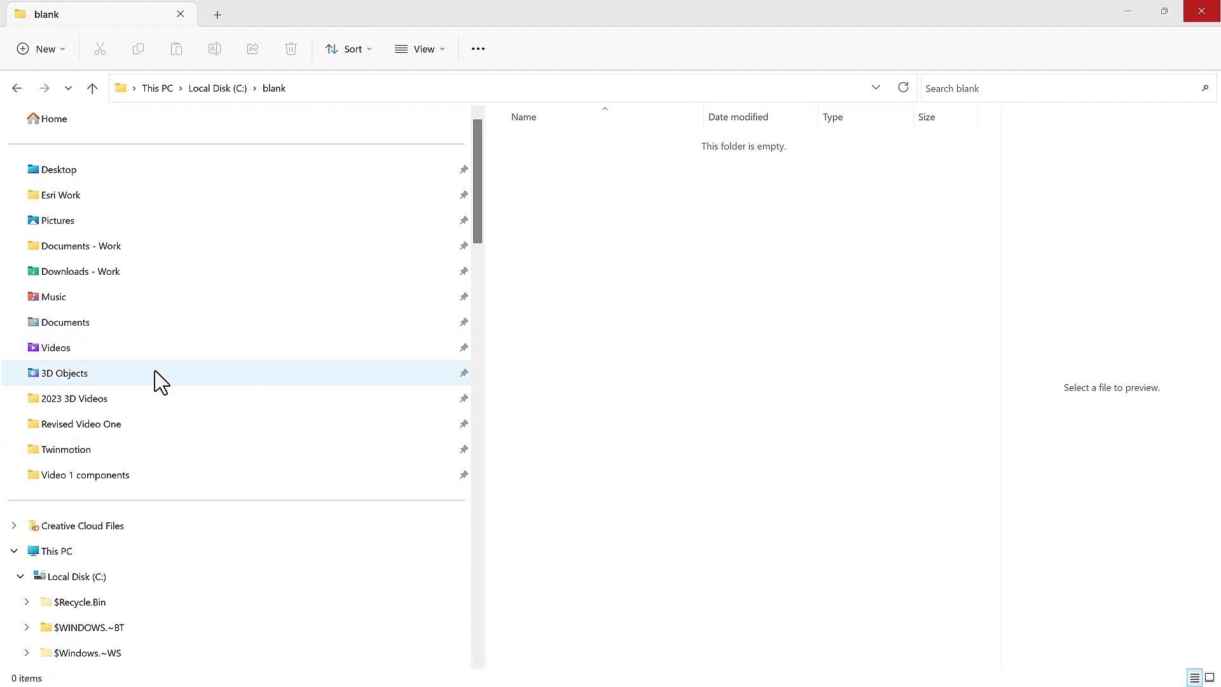
Locate the 3D Objects folder within the user's profile folder on Local Disk (C:) and open it
{"action": "left_click_drag", "start_coordinate": [477, 235], "coordinate": [494, 436]}
{"action": "scroll", "coordinate": [468, 273], "scroll_direction": "down", "scroll_amount": 1}
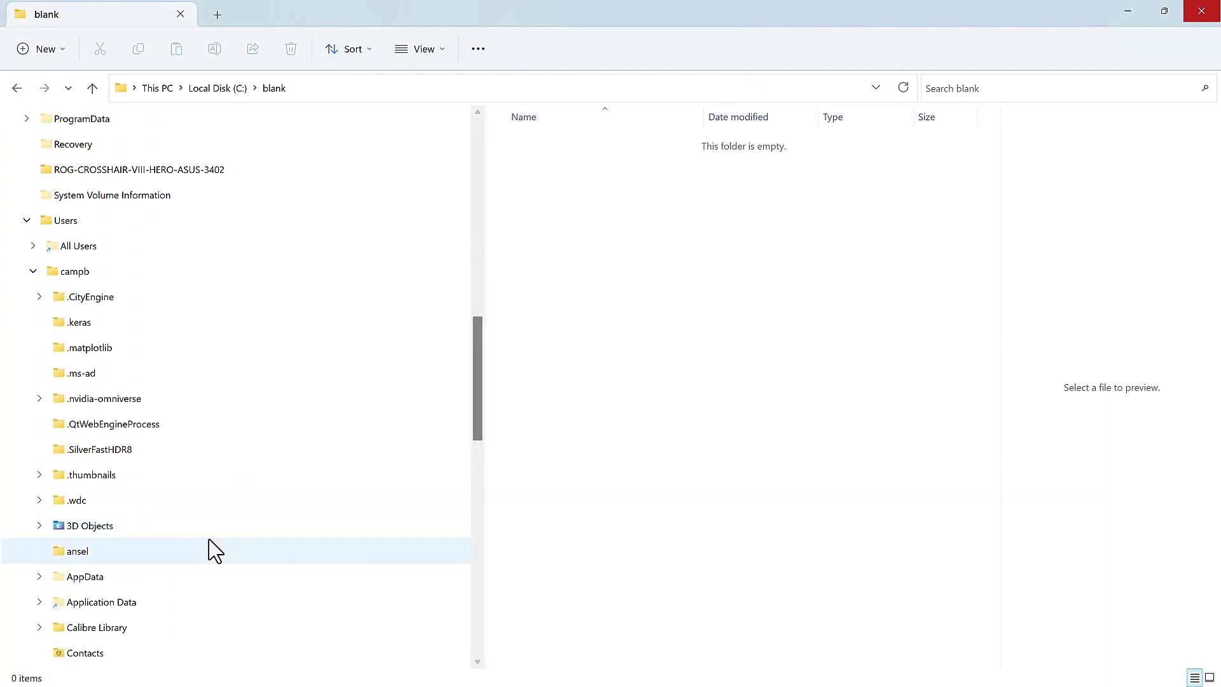
{"action": "left_click", "coordinate": [76, 528]}
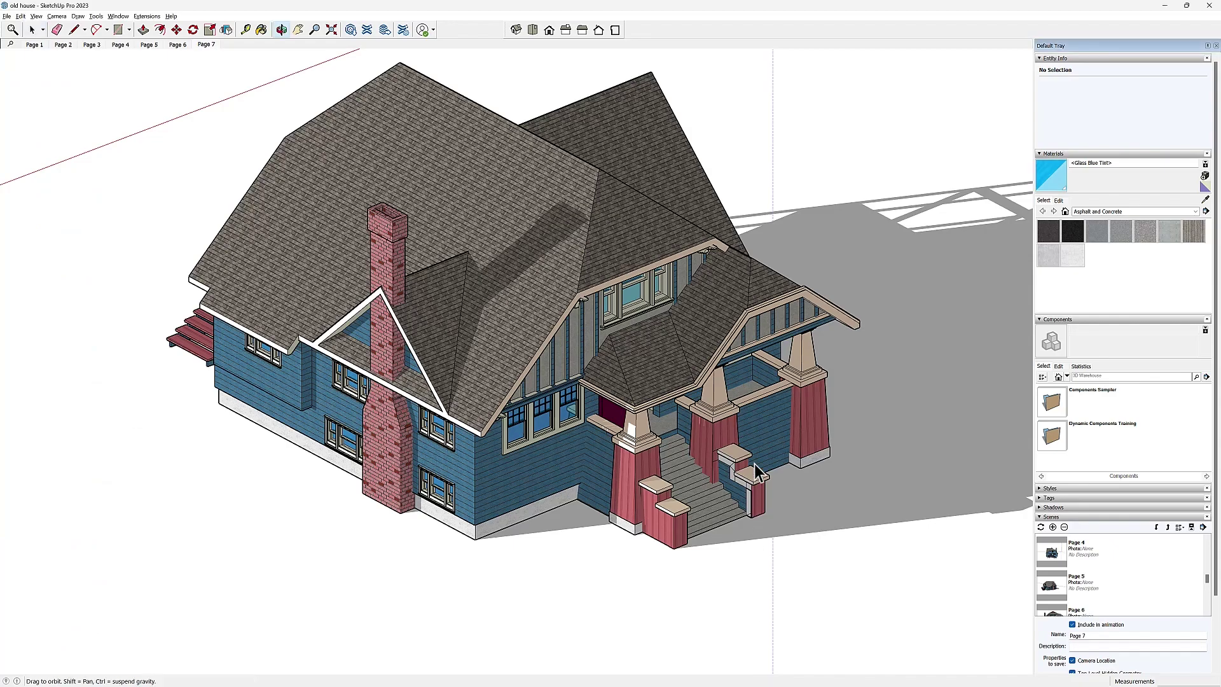
In SketchUp, export the house as a COLLADA 3D model named old house.dae in the 3D Webinar One folder
{"action": "left_click_drag", "start_coordinate": [757, 472], "coordinate": [191, 409]}
{"action": "key", "text": "space"}
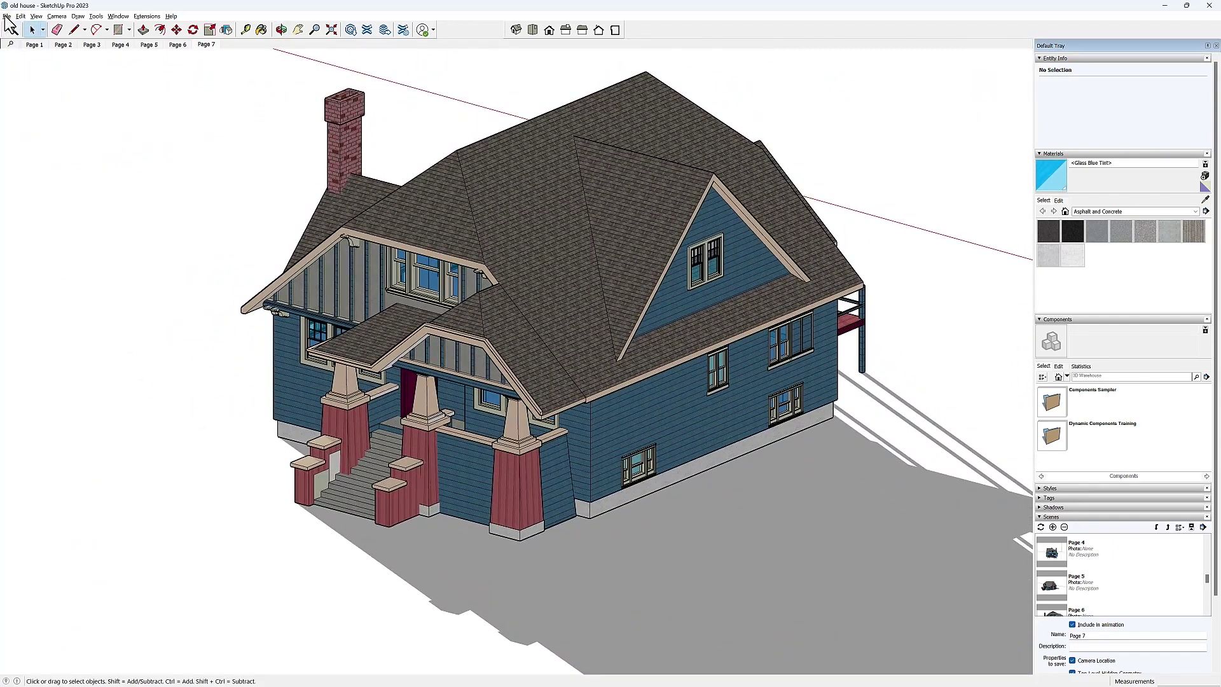
{"action": "left_click", "coordinate": [6, 17]}
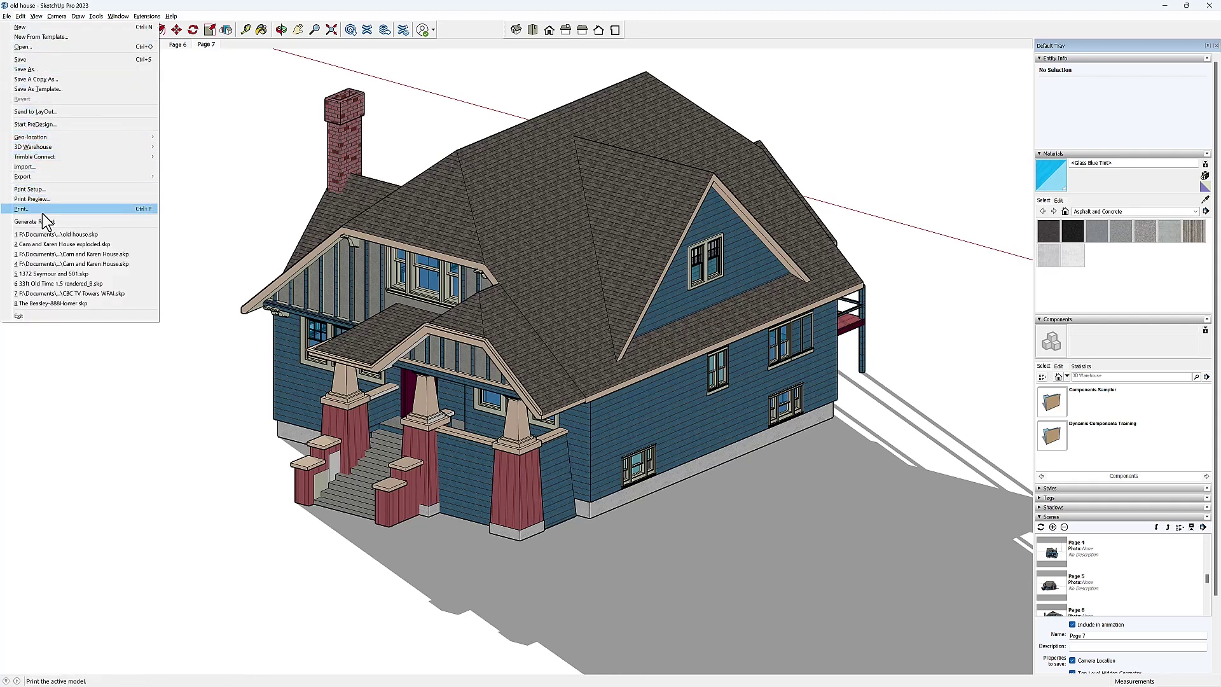
{"action": "mouse_move", "coordinate": [31, 179]}
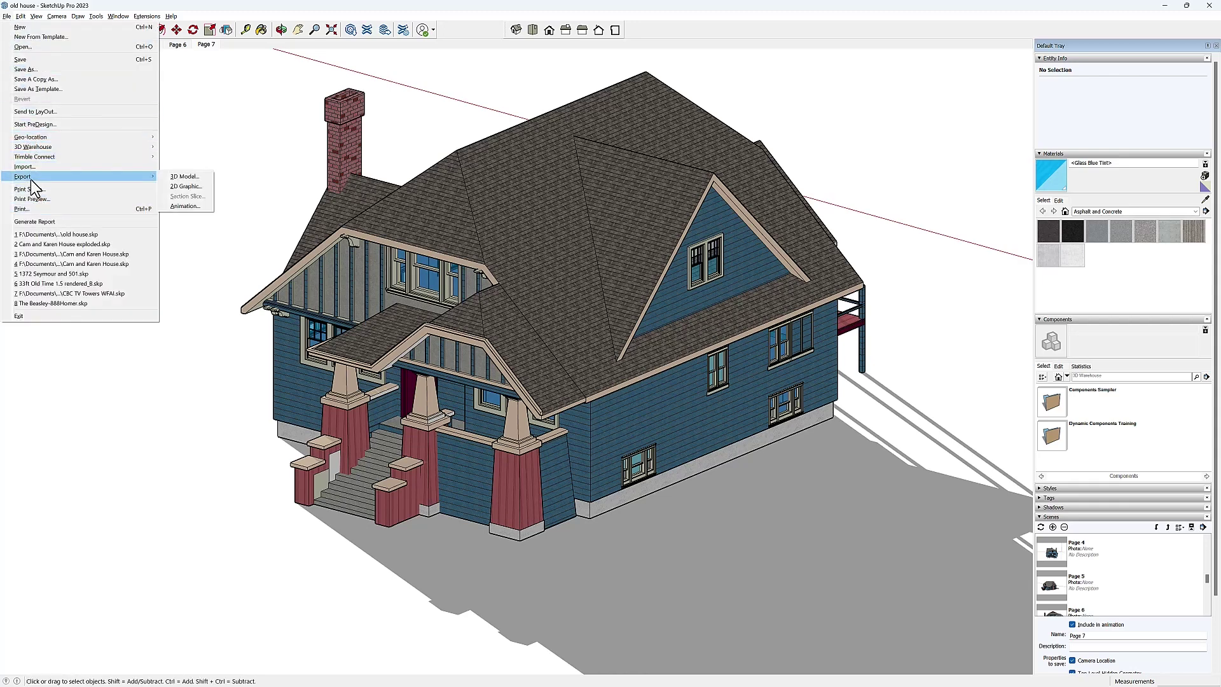
{"action": "left_click", "coordinate": [209, 177]}
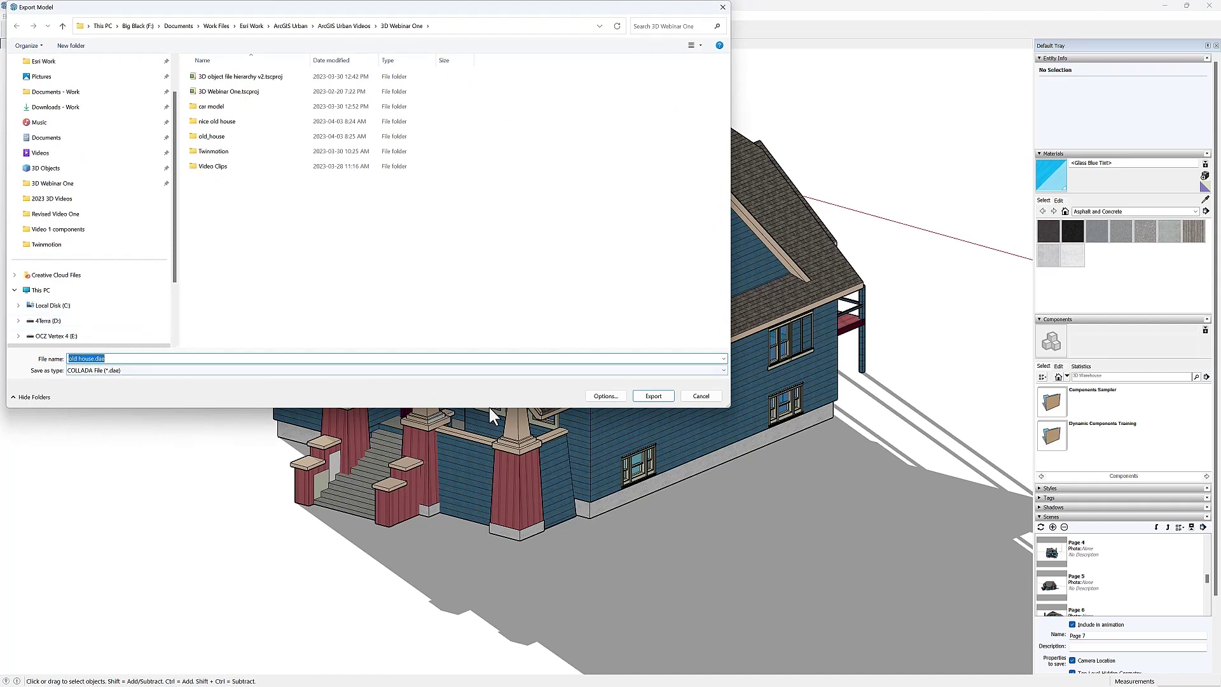
{"action": "left_click", "coordinate": [655, 397]}
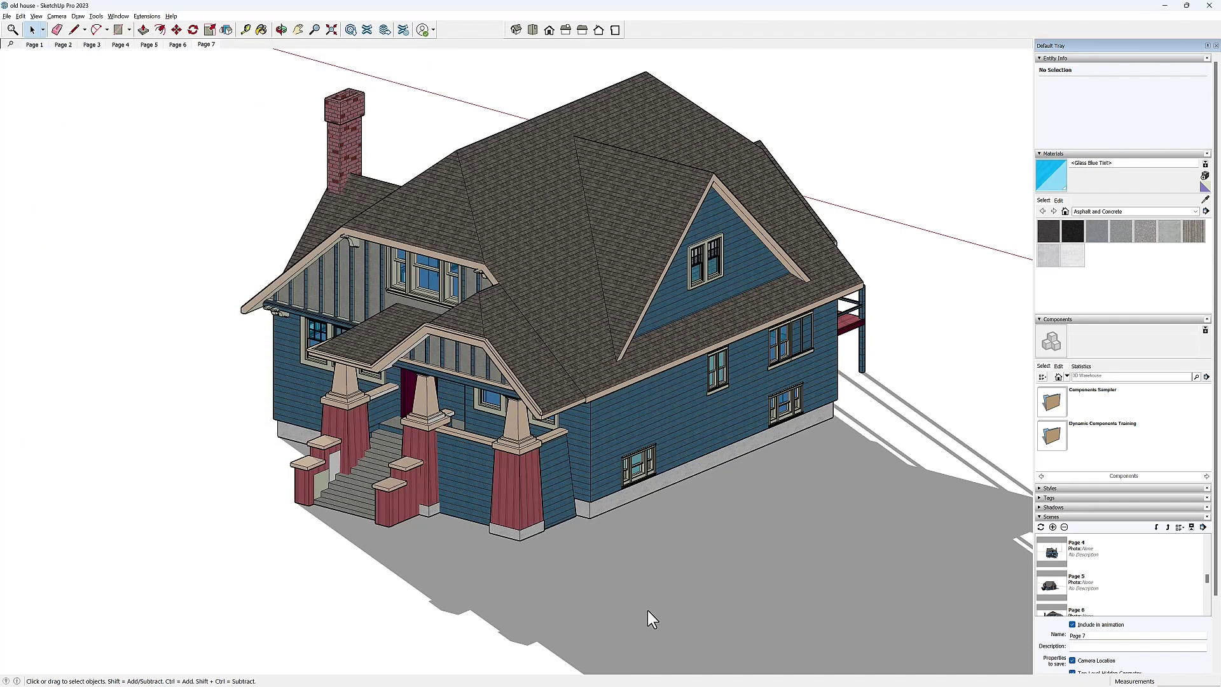
Switch to ArcGIS Pro and create a 3D Object feature class named heritage_houses in old_house.gdb, added to the current scene
{"action": "key", "text": "alt+Tab"}
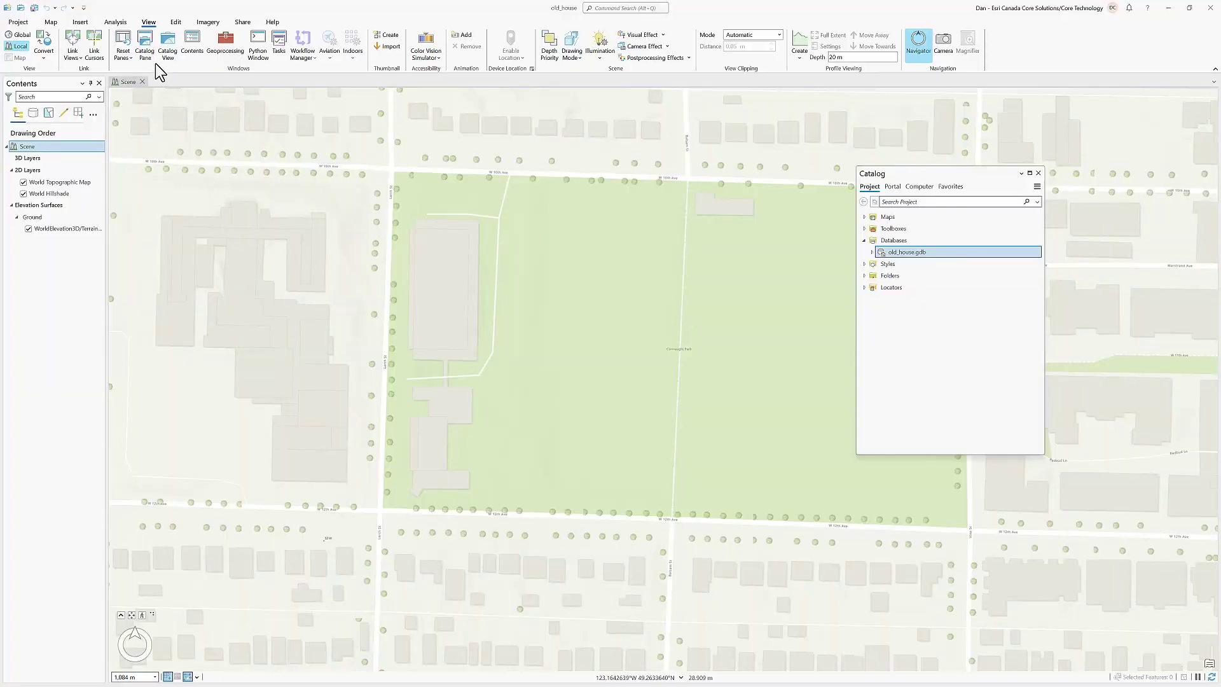
{"action": "right_click", "coordinate": [905, 254]}
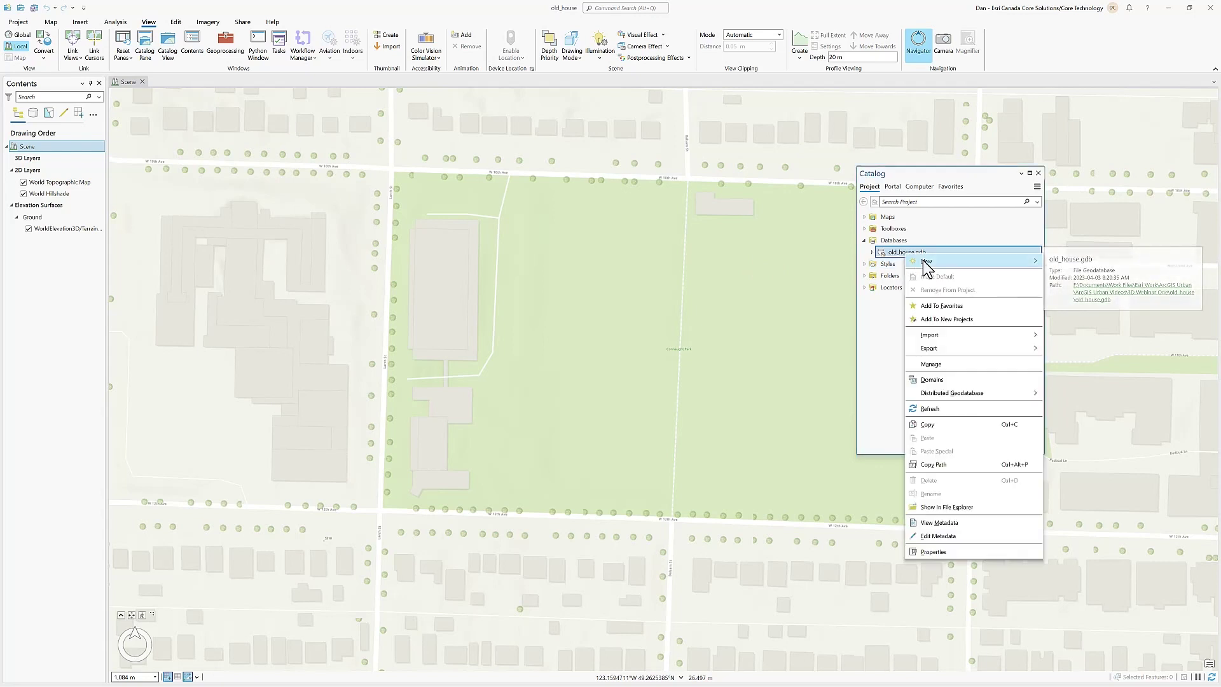
{"action": "mouse_move", "coordinate": [923, 262]}
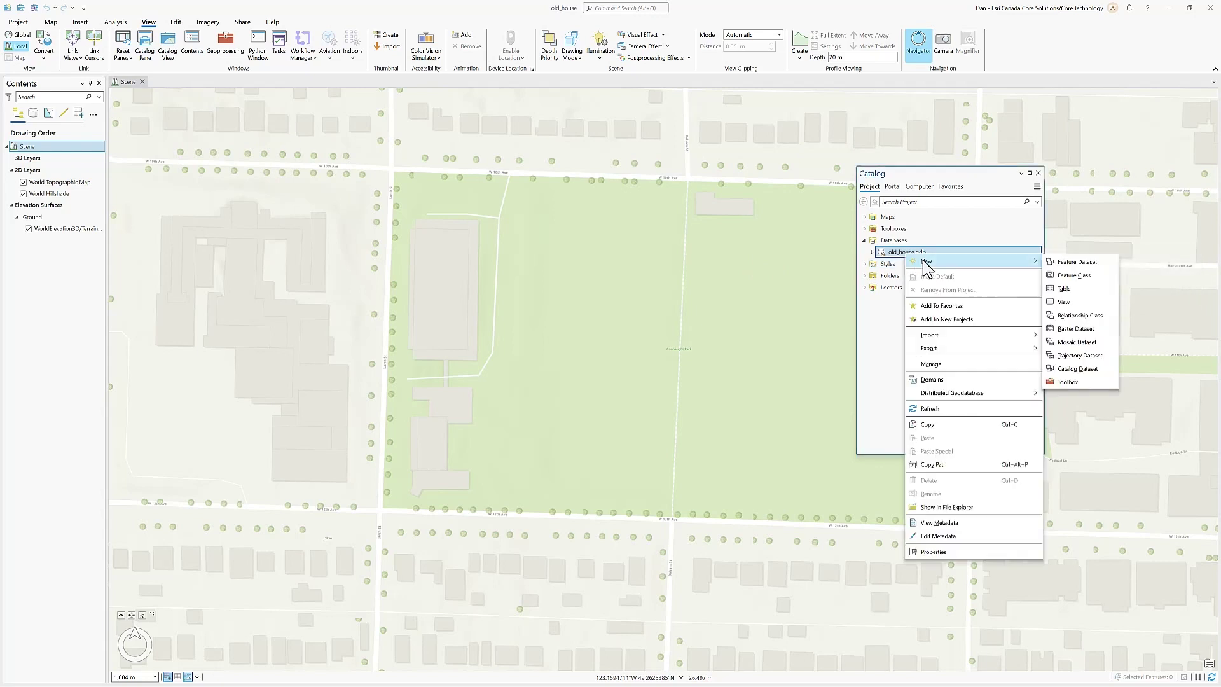
{"action": "left_click", "coordinate": [1089, 277]}
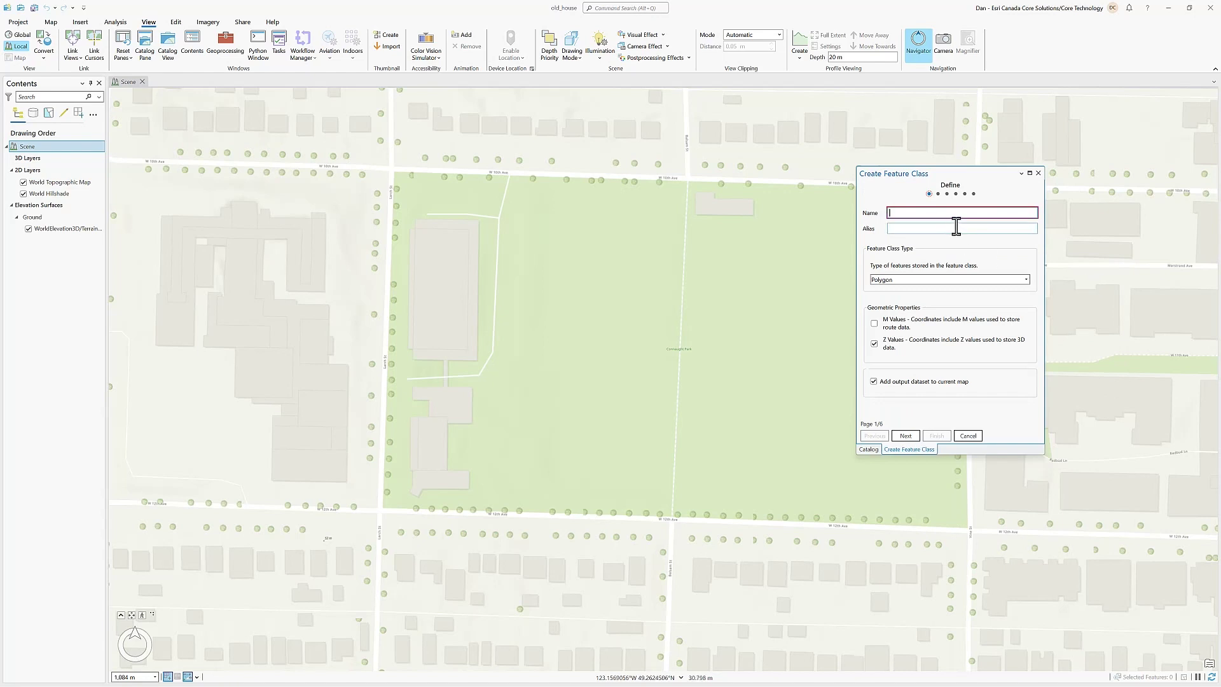
{"action": "type", "text": "herit"}
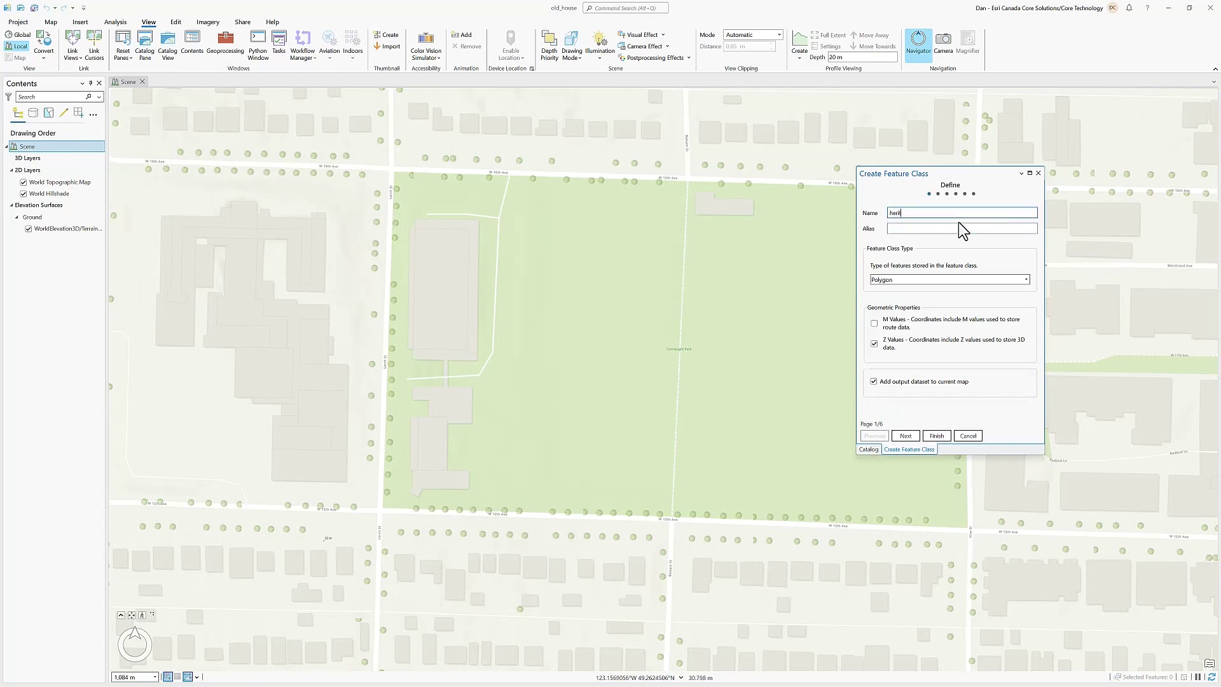
{"action": "type", "text": "age_houses"}
{"action": "left_click", "coordinate": [1021, 280]}
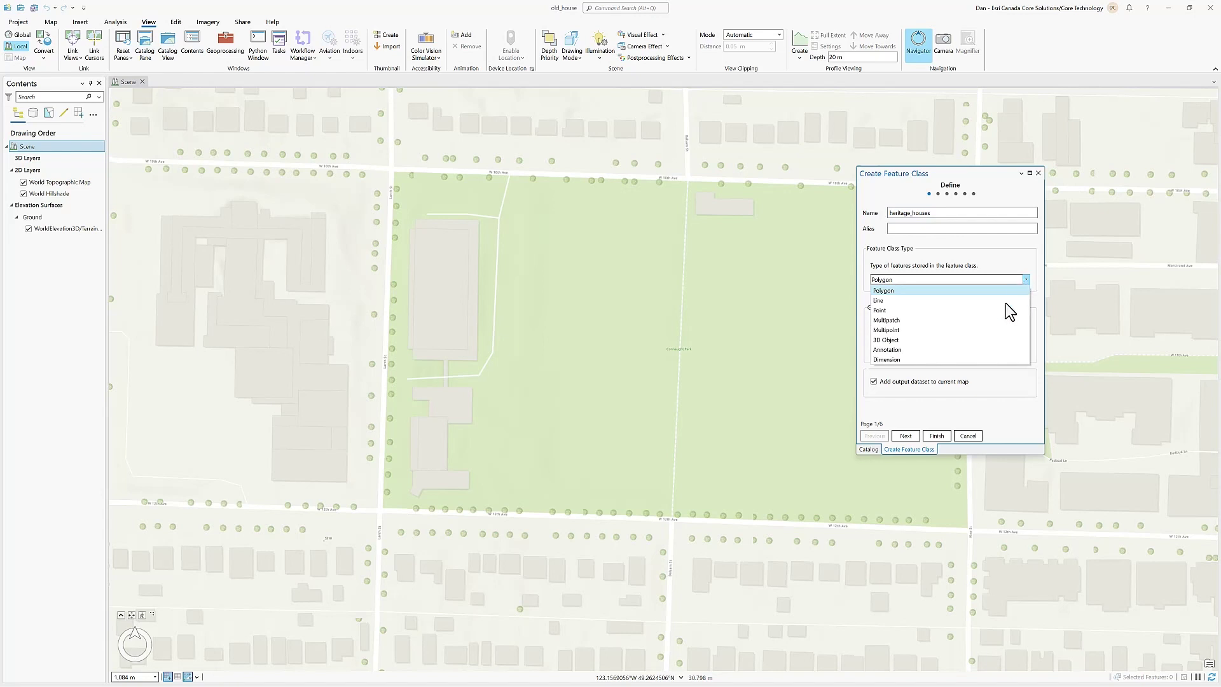
{"action": "left_click", "coordinate": [987, 341]}
{"action": "left_click", "coordinate": [936, 436]}
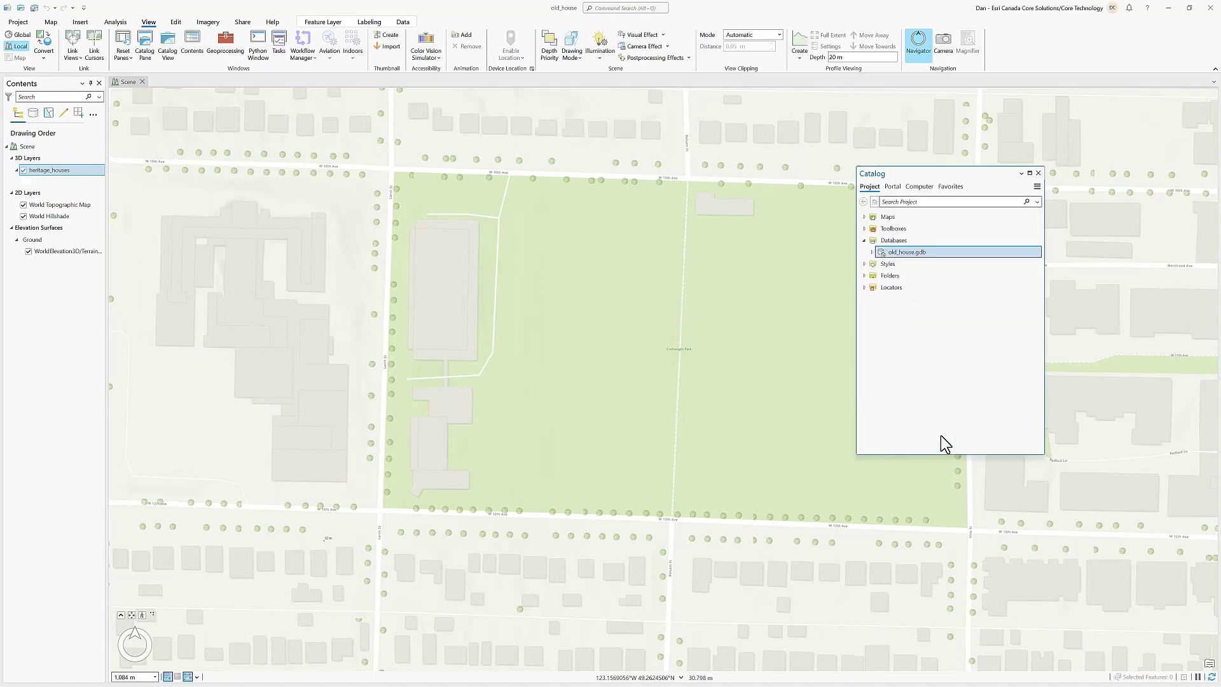
Start creating a heritage_houses feature from a model file and load old house.dae as its model
{"action": "left_click", "coordinate": [177, 22]}
{"action": "left_click", "coordinate": [258, 45]}
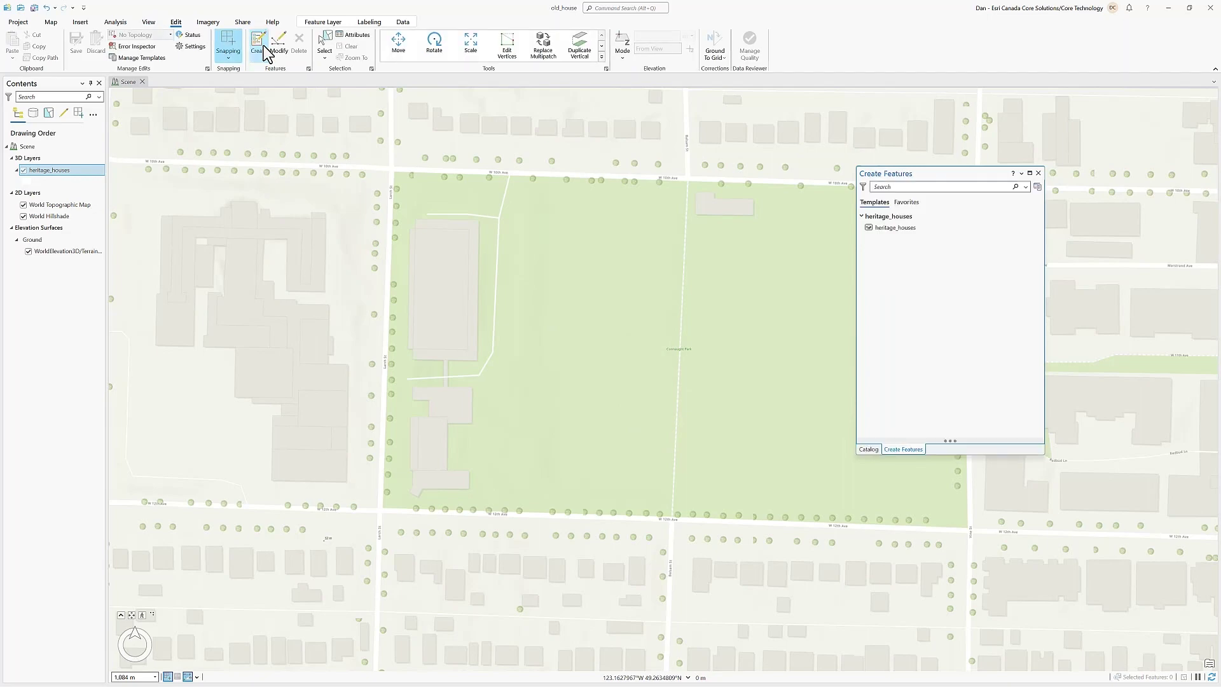
{"action": "left_click", "coordinate": [871, 229]}
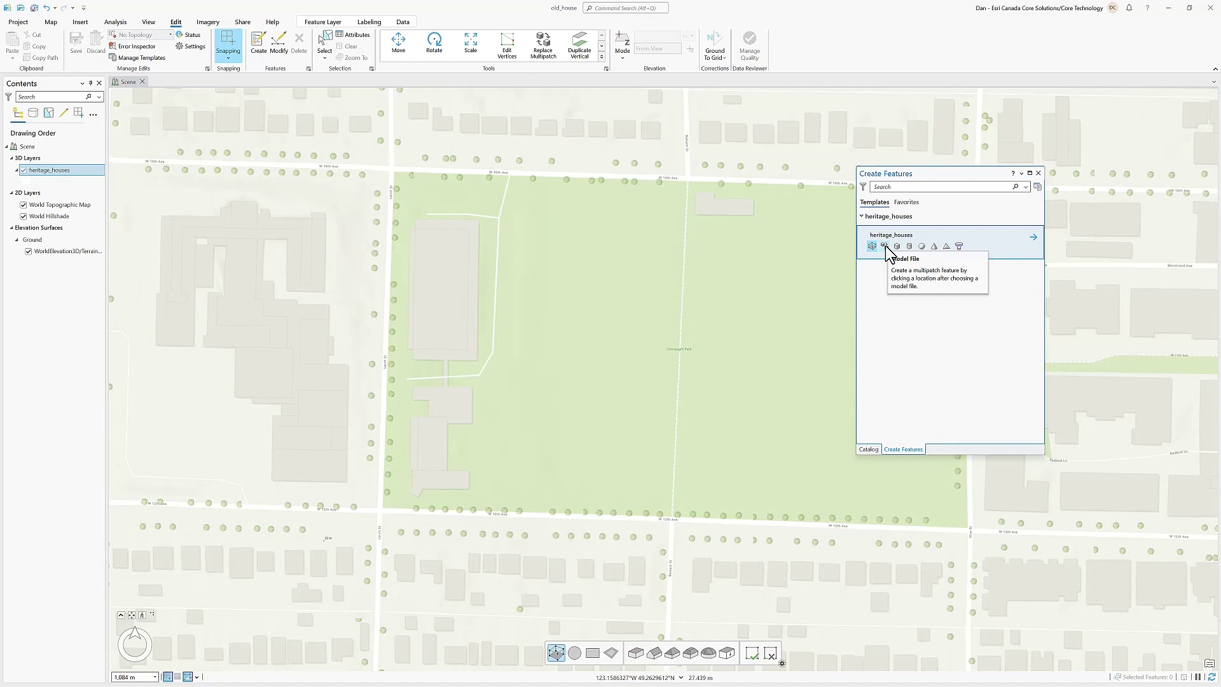
{"action": "left_click", "coordinate": [885, 245]}
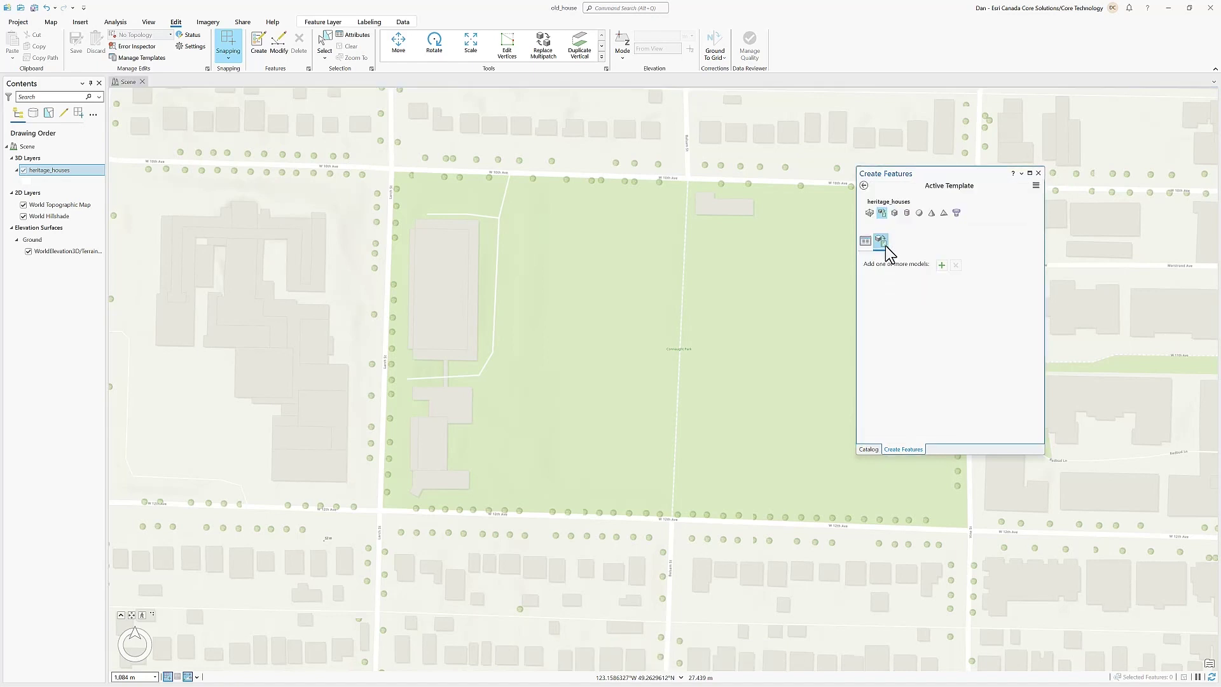
{"action": "left_click", "coordinate": [942, 265]}
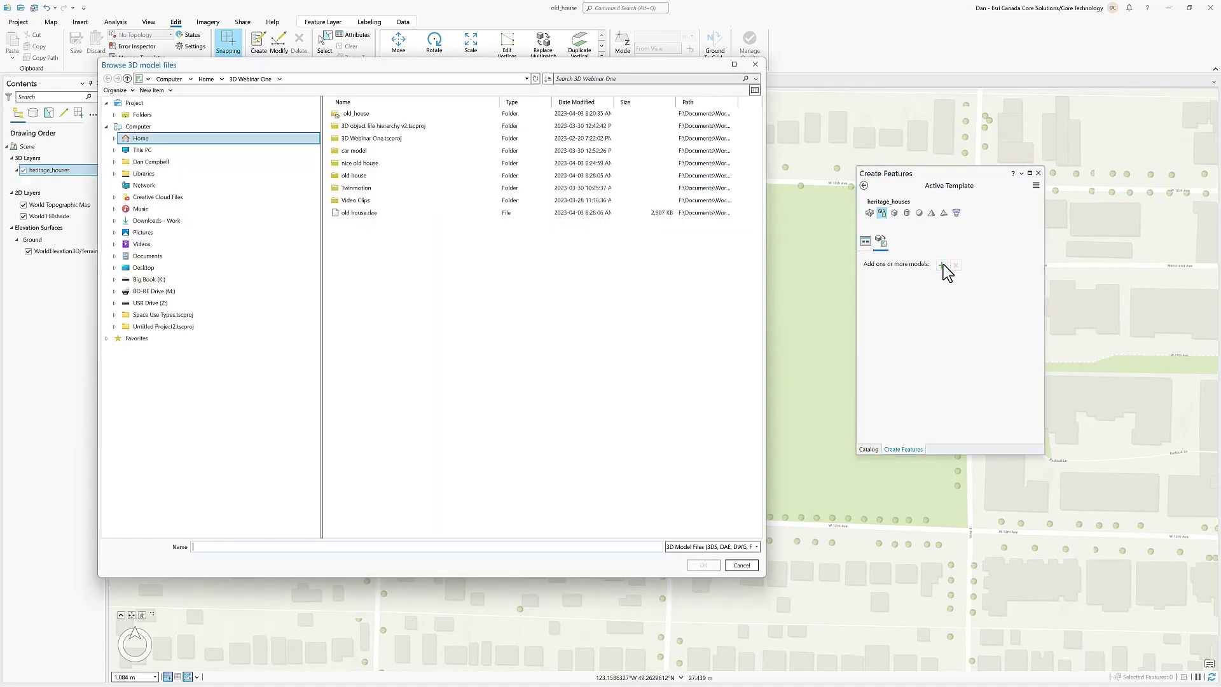
{"action": "left_click", "coordinate": [371, 214]}
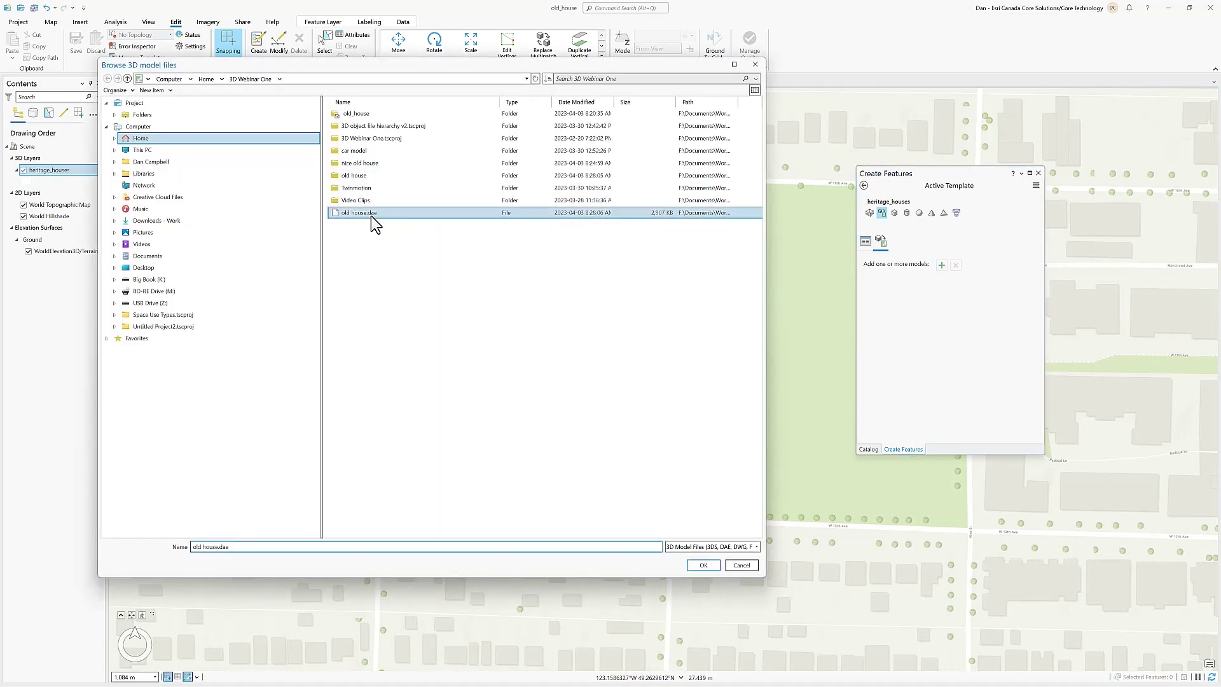
{"action": "left_click", "coordinate": [694, 566]}
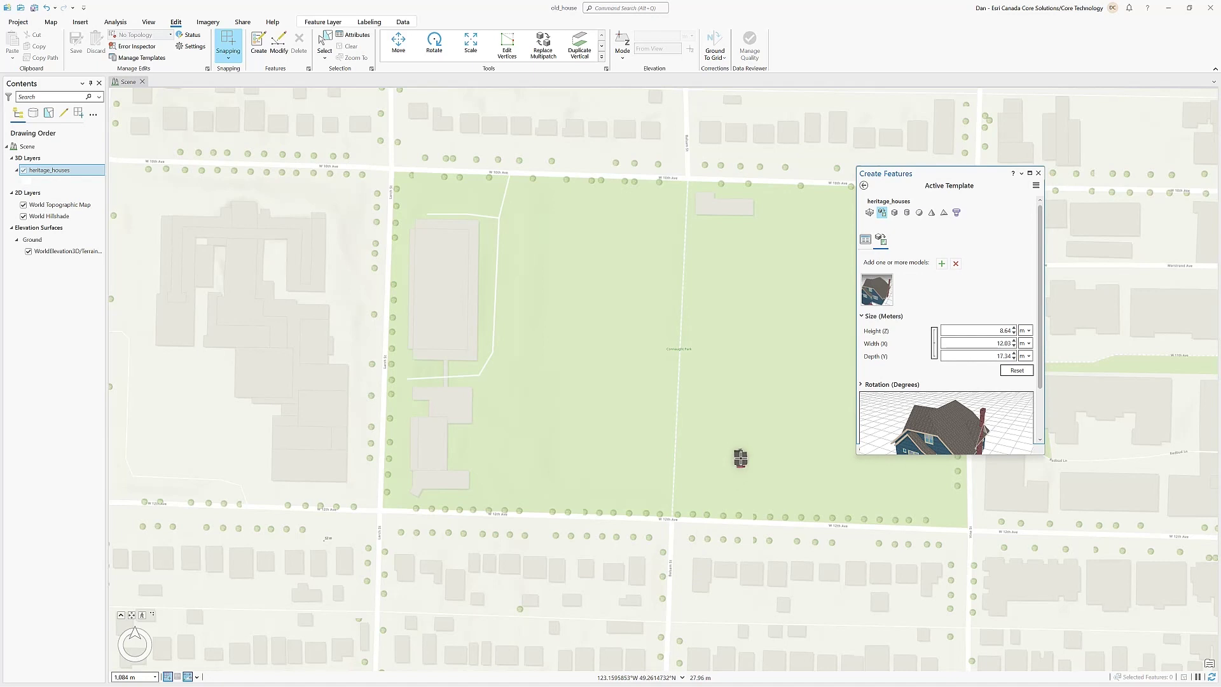
Place the house model in the southeast part of the park and save all edits
{"action": "left_click", "coordinate": [741, 458]}
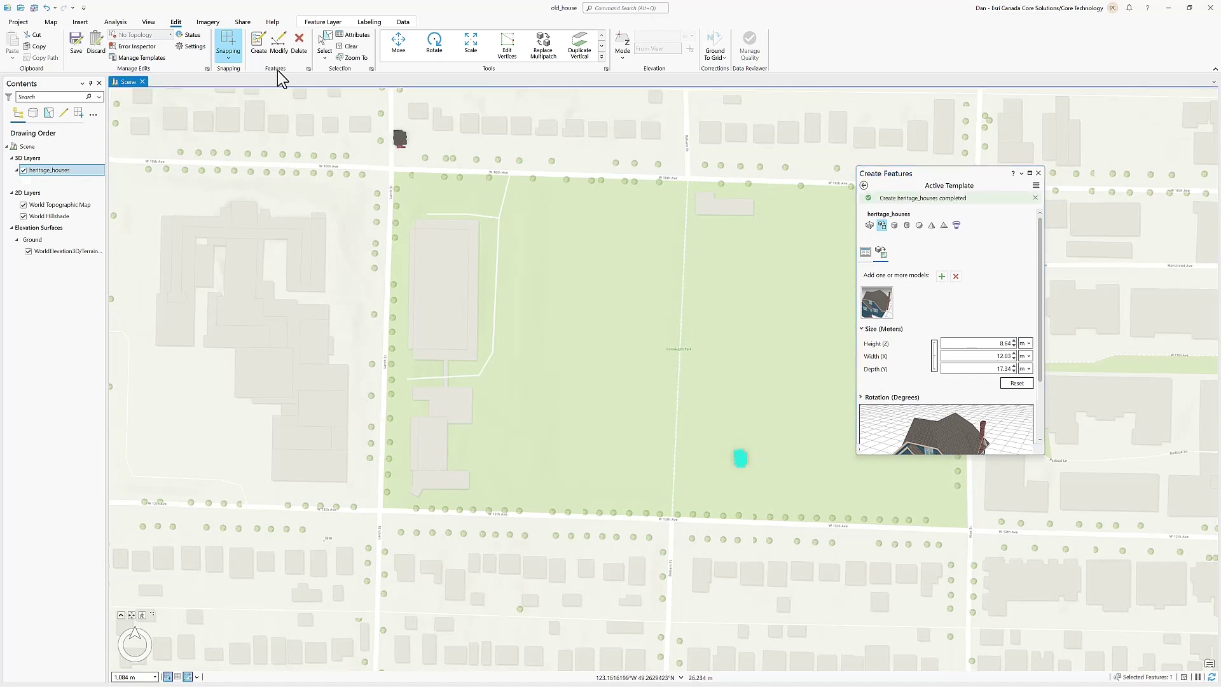
{"action": "left_click", "coordinate": [82, 46]}
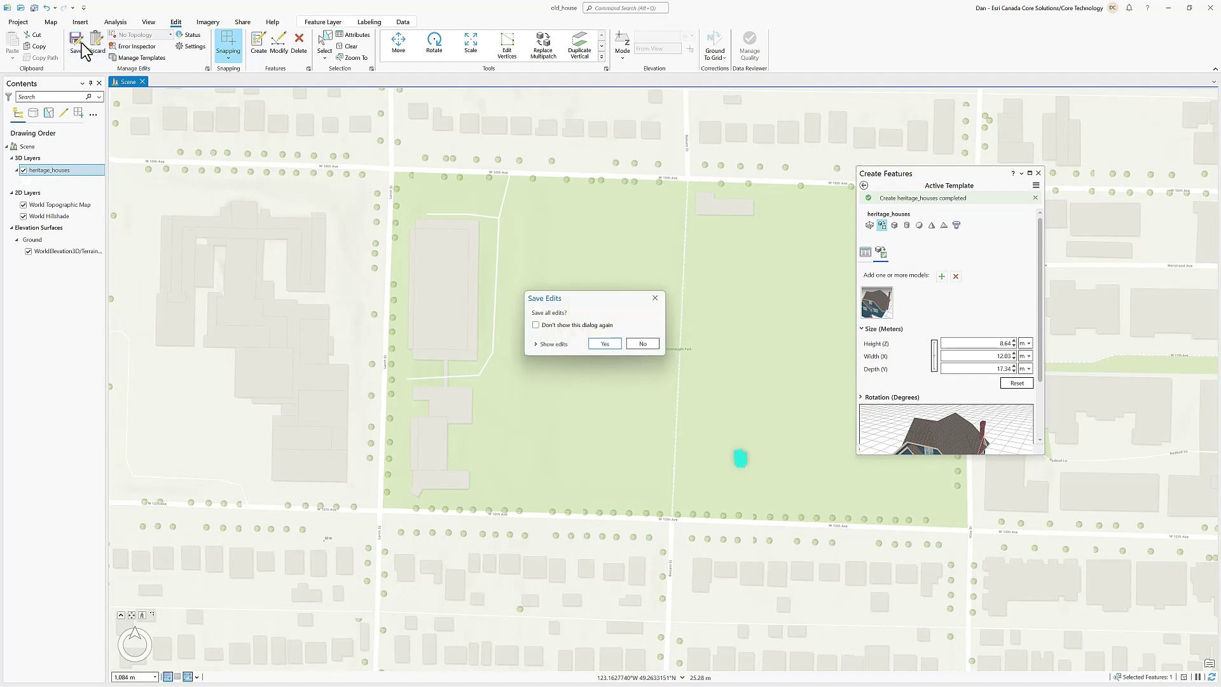
{"action": "left_click", "coordinate": [604, 344]}
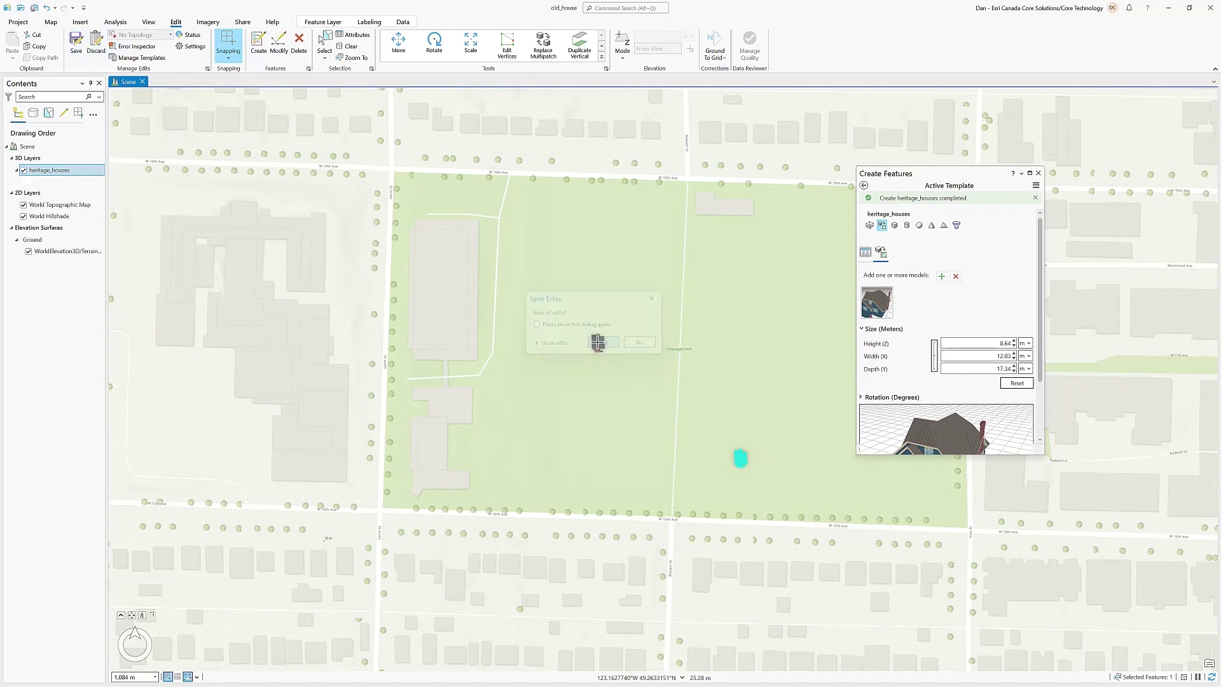
Clear the feature selection and examine the placed house up close in the 3D scene
{"action": "left_click", "coordinate": [51, 23]}
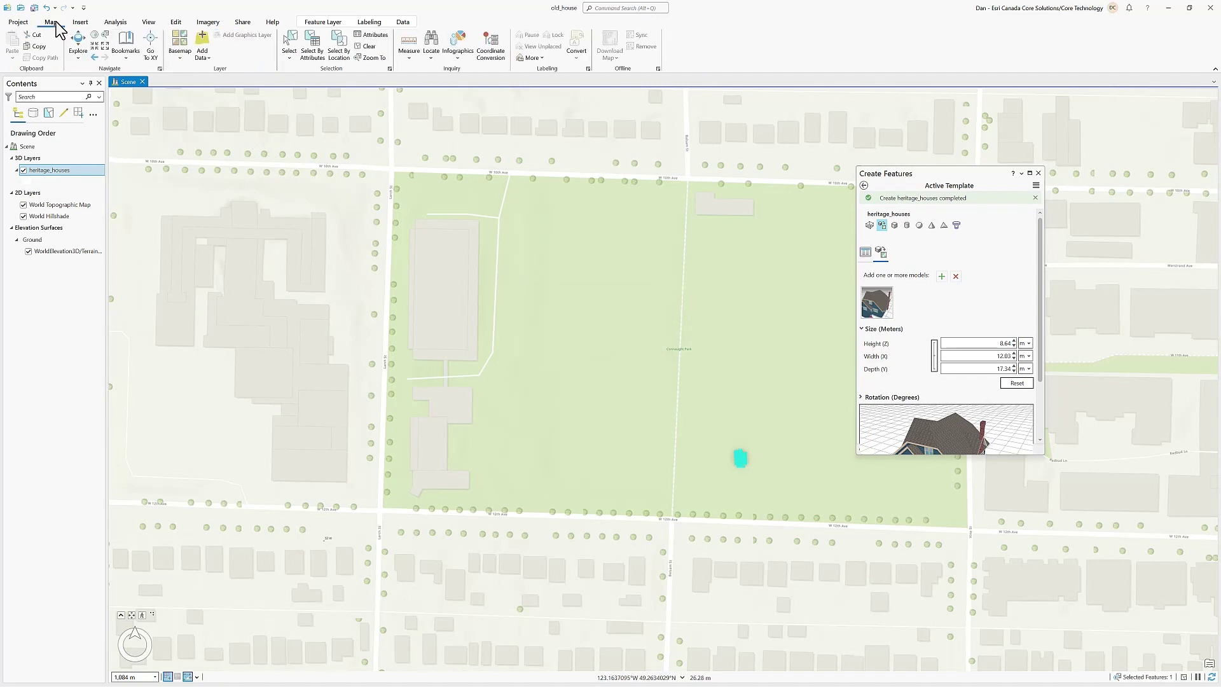
{"action": "left_click", "coordinate": [77, 43]}
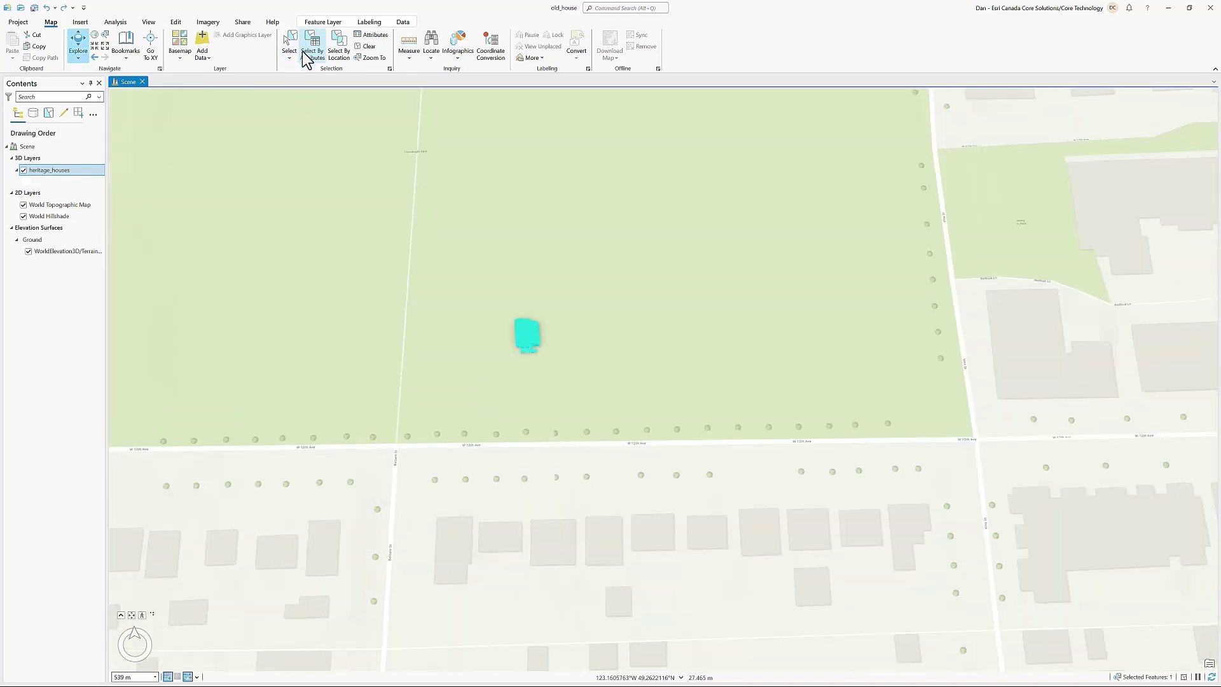
{"action": "left_click", "coordinate": [367, 46]}
{"action": "middle_click_drag", "start_coordinate": [583, 333], "coordinate": [223, 248]}
{"action": "scroll", "coordinate": [554, 319], "scroll_direction": "up", "scroll_amount": 5}
{"action": "scroll", "coordinate": [551, 347], "scroll_direction": "up", "scroll_amount": 4}
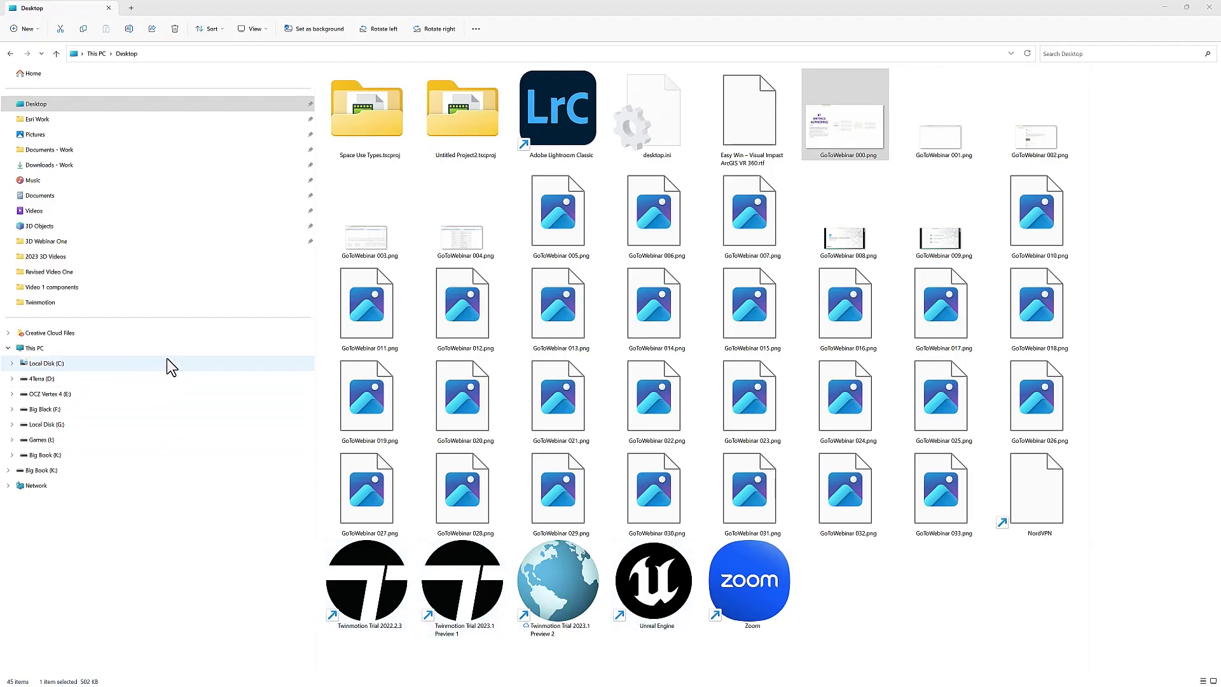
In File Explorer, browse 3D Objects through ESRI3DO, old_house, heritage_houses and 1 to examine the old house texture folder
{"action": "left_click", "coordinate": [38, 236]}
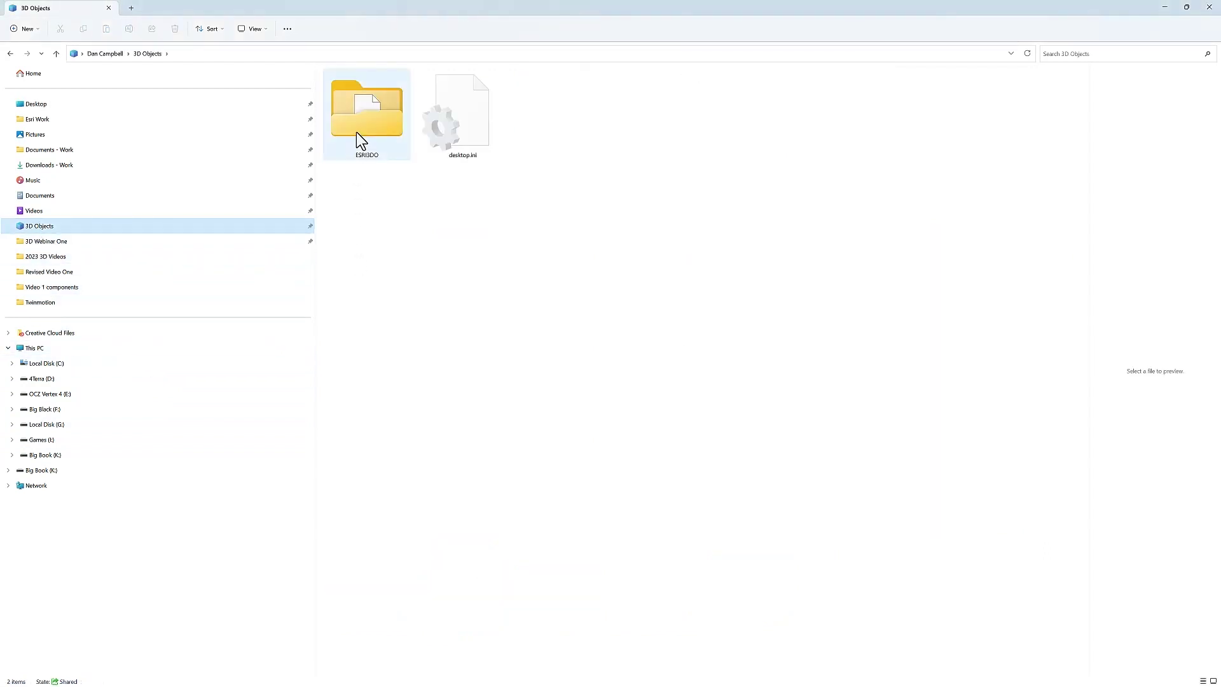
{"action": "double_click", "coordinate": [356, 132]}
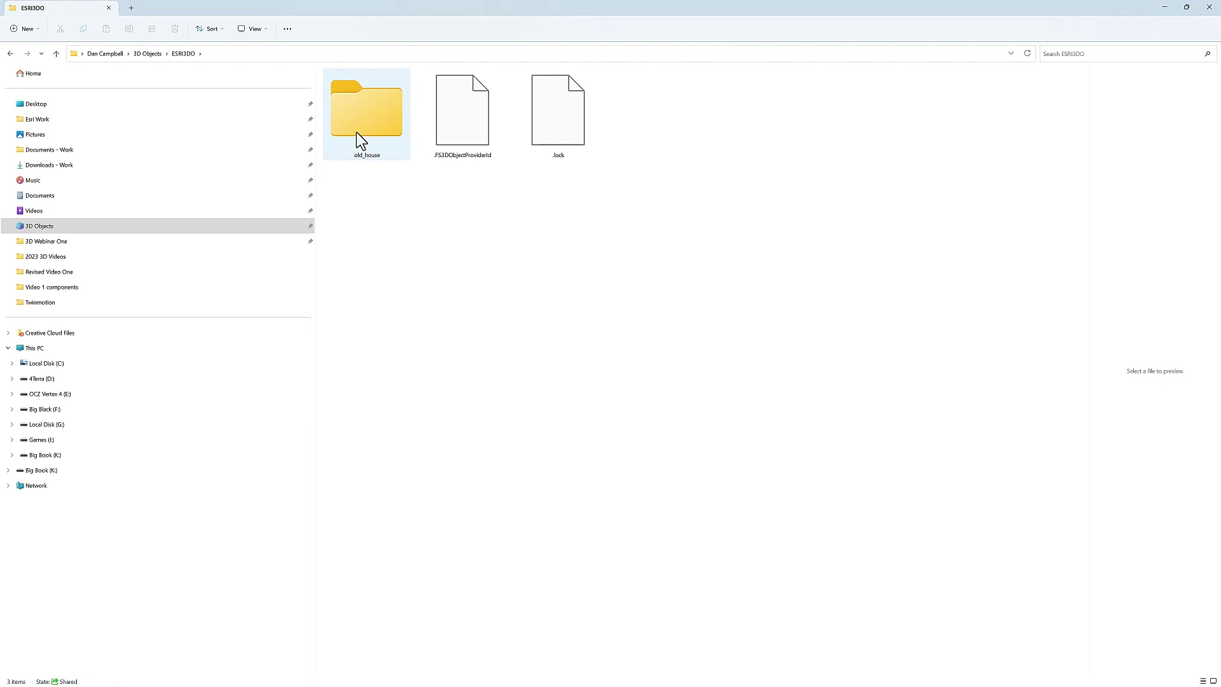
{"action": "double_click", "coordinate": [356, 132]}
{"action": "double_click", "coordinate": [356, 132]}
{"action": "double_click", "coordinate": [356, 132]}
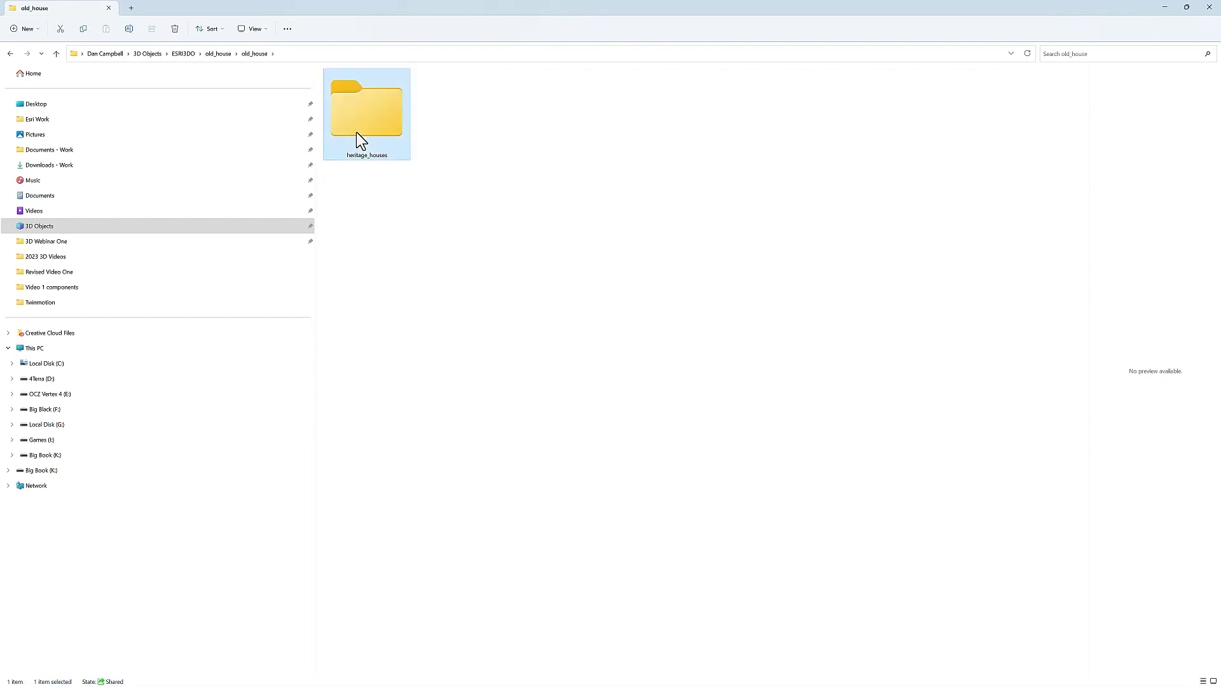
{"action": "double_click", "coordinate": [356, 131]}
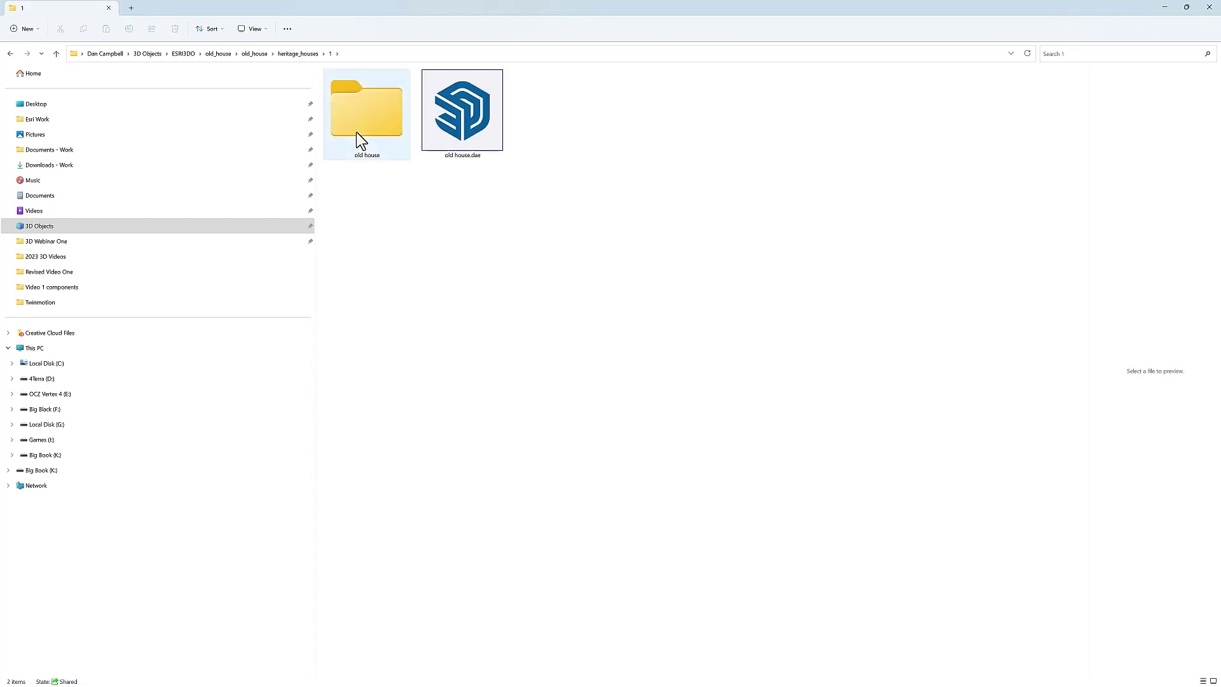
{"action": "double_click", "coordinate": [356, 131]}
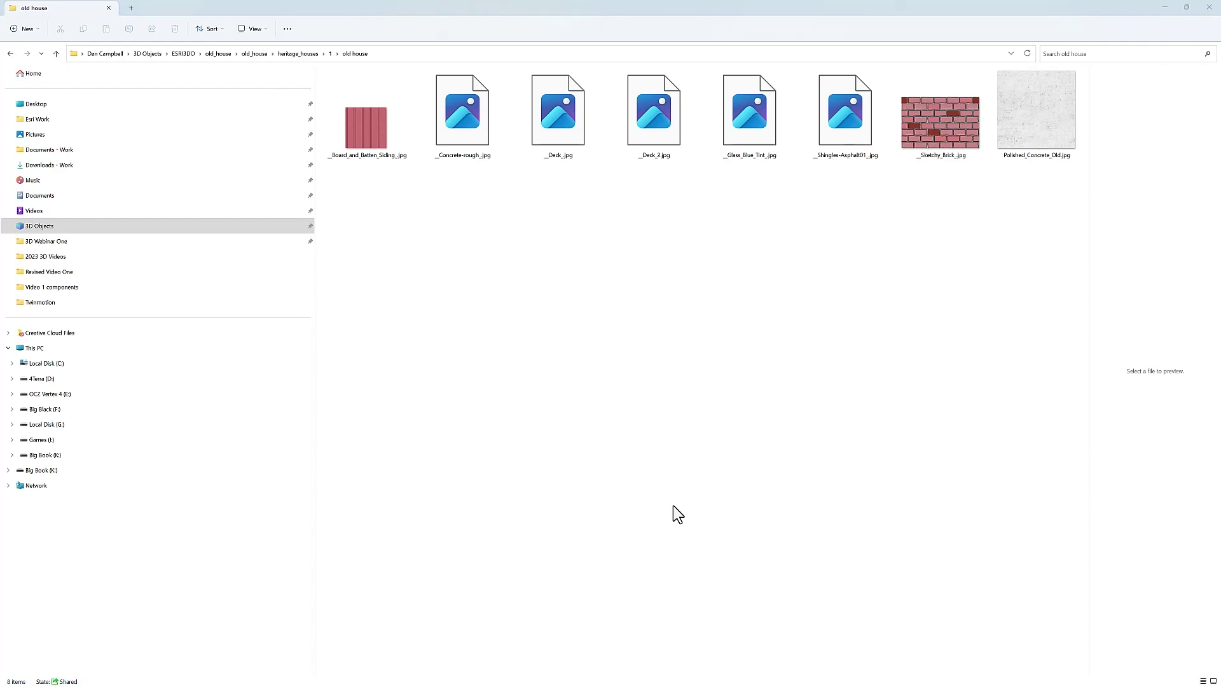
Switch to SketchUp, draw a rectangular footprint on the ground beside the house's rear deck, and extrude it upward into a box
{"action": "key", "text": "alt+Tab"}
{"action": "left_click", "coordinate": [281, 29]}
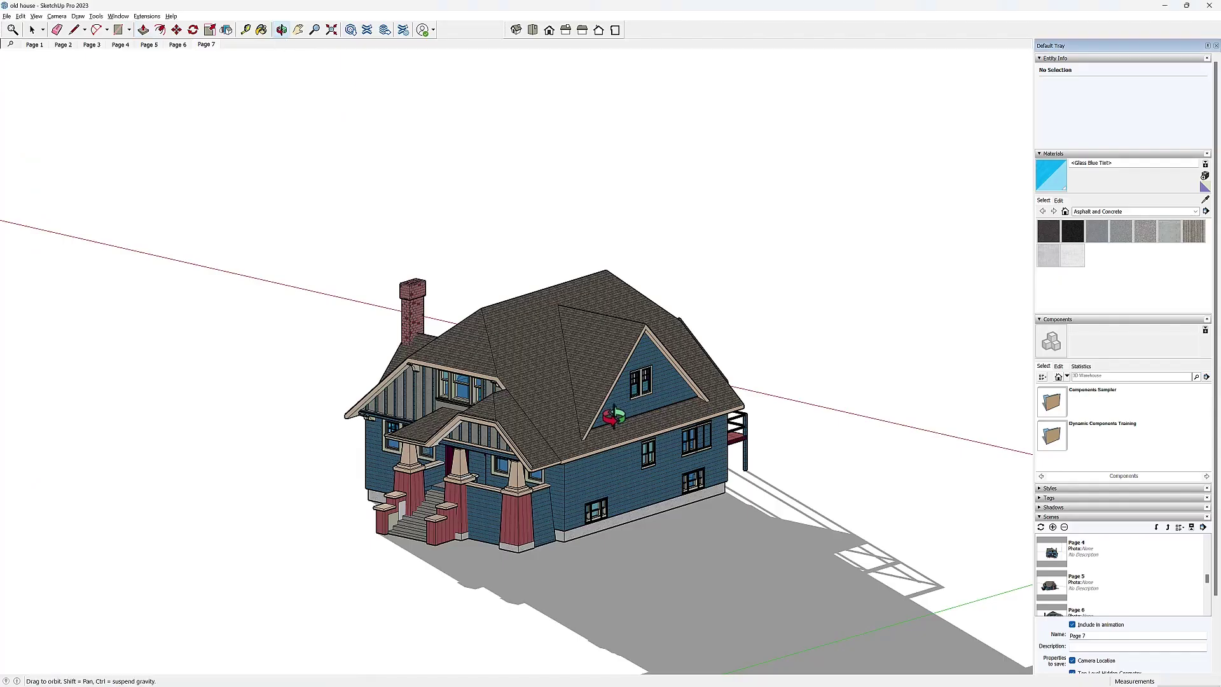
{"action": "left_click_drag", "start_coordinate": [614, 417], "coordinate": [3, 445]}
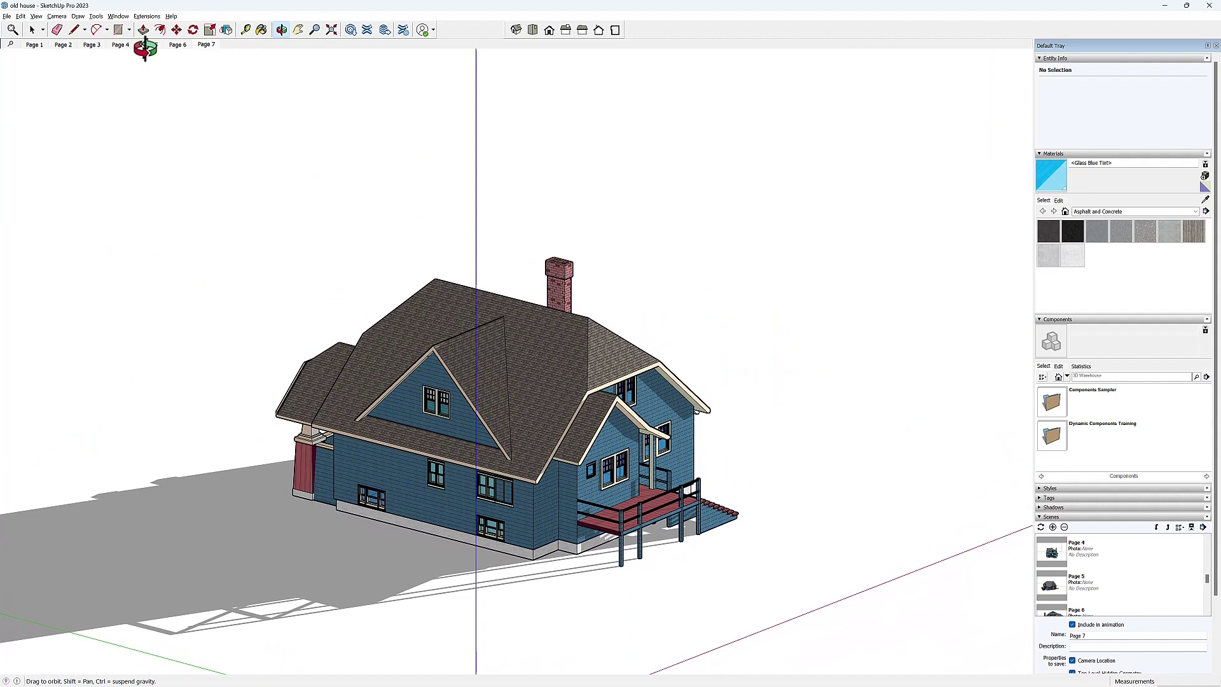
{"action": "left_click", "coordinate": [119, 31]}
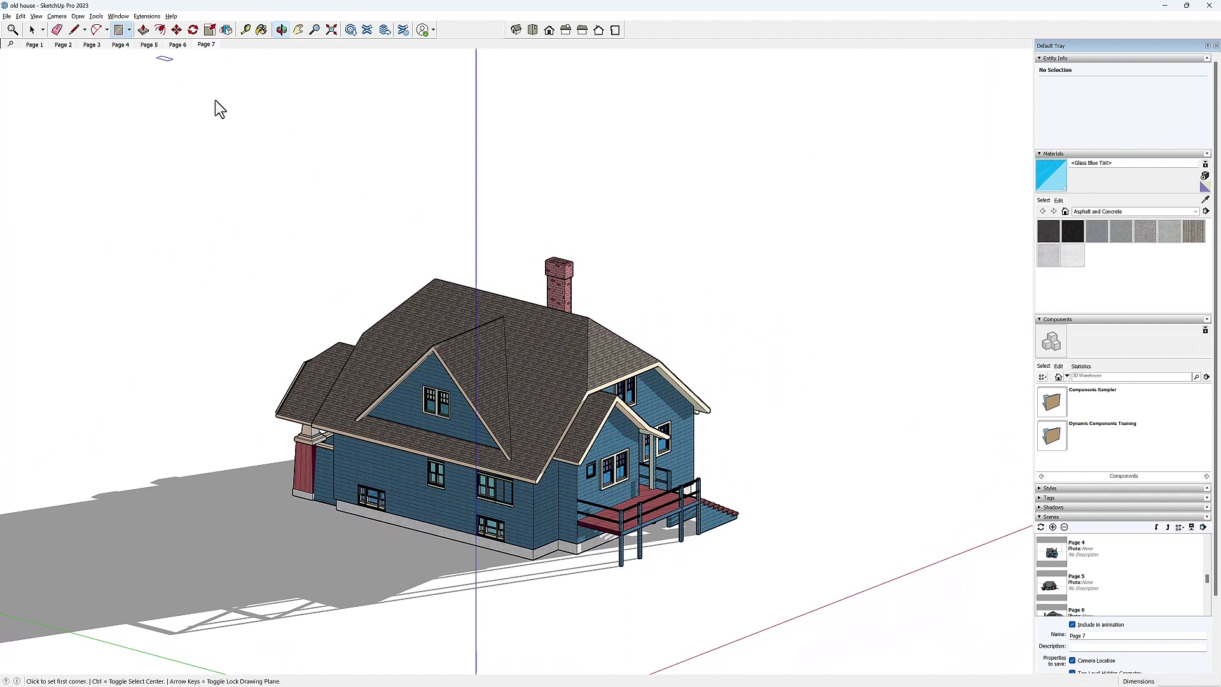
{"action": "left_click", "coordinate": [632, 593]}
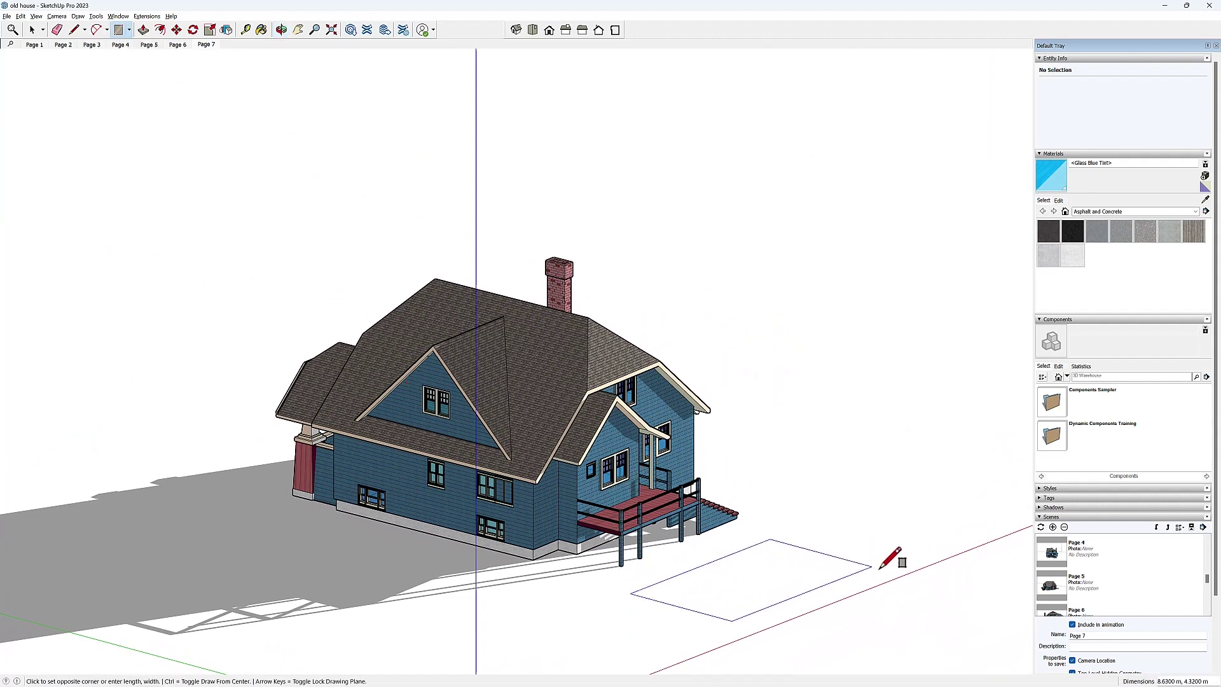
{"action": "left_click", "coordinate": [913, 569]}
{"action": "key", "text": "p"}
{"action": "left_click", "coordinate": [795, 592]}
{"action": "left_click", "coordinate": [795, 451]}
Draw a lengthwise center line across the new box's top face and raise it vertically to form a gable roof
{"action": "key", "text": "l"}
{"action": "left_click", "coordinate": [698, 471]}
{"action": "left_click", "coordinate": [846, 415]}
{"action": "left_click", "coordinate": [773, 442]}
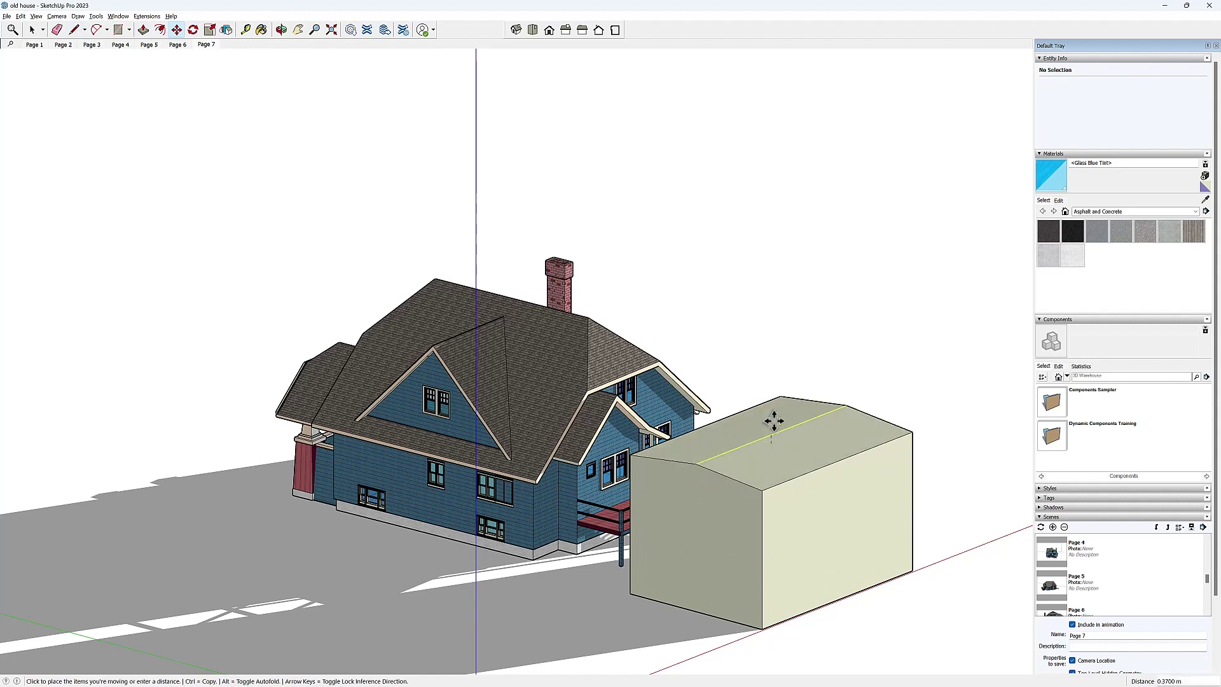
{"action": "left_click", "coordinate": [774, 374]}
Divide the extension's long side wall with a line and extrude the half farther from the house outward as a side wing
{"action": "key", "text": "l"}
{"action": "left_click", "coordinate": [837, 599]}
{"action": "left_click", "coordinate": [144, 30]}
{"action": "left_click", "coordinate": [897, 564]}
{"action": "left_click", "coordinate": [979, 586]}
Draw a ridge line along the middle of the side wing's top and raise it to form a second gable roof
{"action": "left_click", "coordinate": [75, 30]}
{"action": "left_click", "coordinate": [880, 473]}
{"action": "left_click", "coordinate": [954, 444]}
{"action": "left_click", "coordinate": [177, 30]}
{"action": "left_click", "coordinate": [918, 458]}
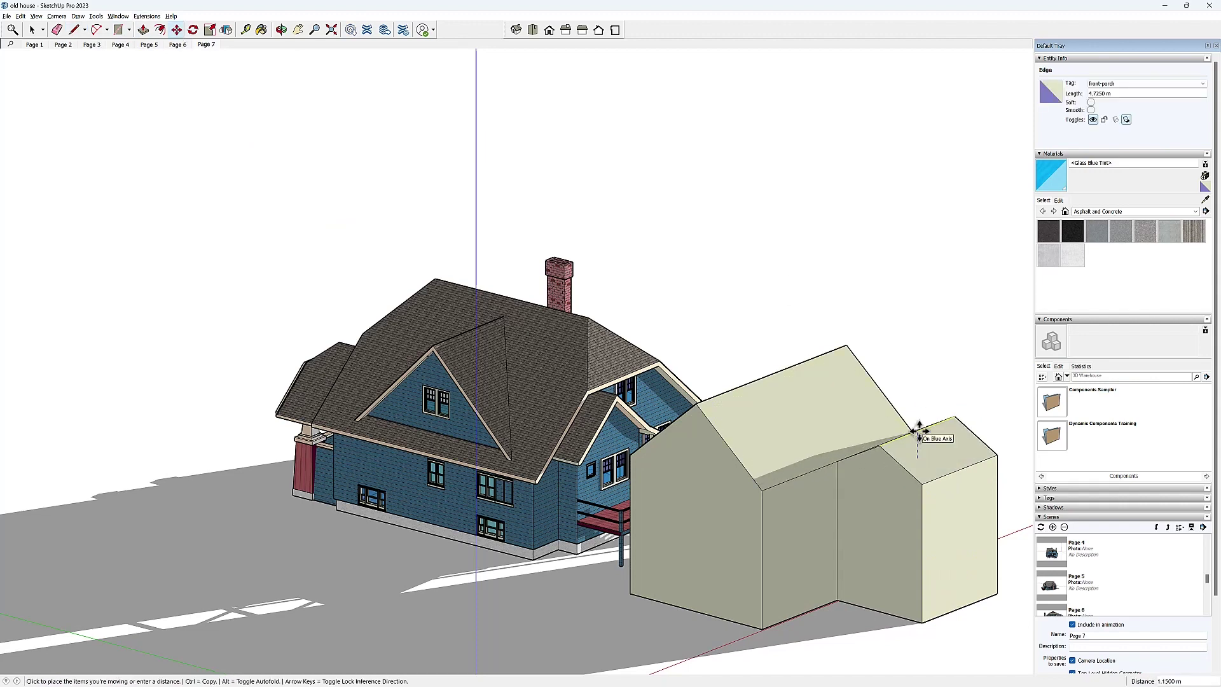
{"action": "left_click", "coordinate": [918, 423]}
Offset the extension's front gable wall outline inward and recess the inner face to leave a surrounding frame
{"action": "key", "text": "f"}
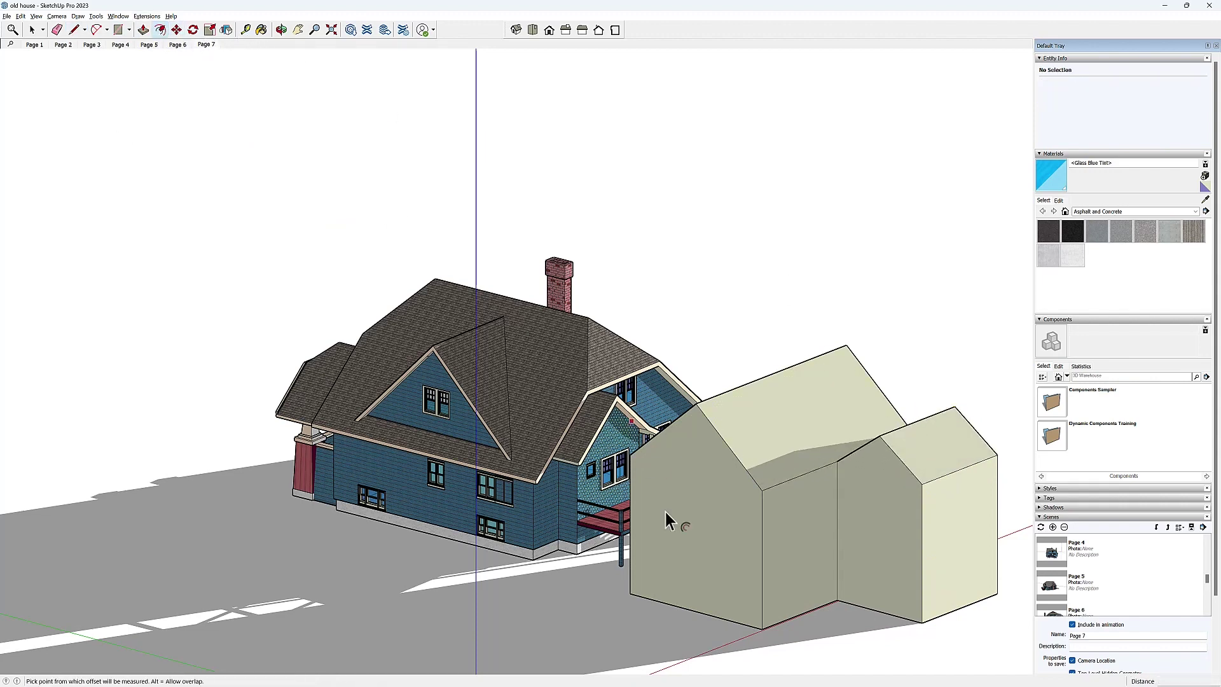
{"action": "left_click", "coordinate": [660, 467]}
{"action": "left_click", "coordinate": [646, 399]}
Draw a large window rectangle on the recessed gable wall and another about 2.3 by 1.9 m on the adjoining side wall
{"action": "left_click", "coordinate": [119, 30]}
{"action": "left_click", "coordinate": [674, 487]}
{"action": "left_click", "coordinate": [728, 590]}
{"action": "left_click", "coordinate": [778, 504]}
{"action": "left_click", "coordinate": [814, 533]}
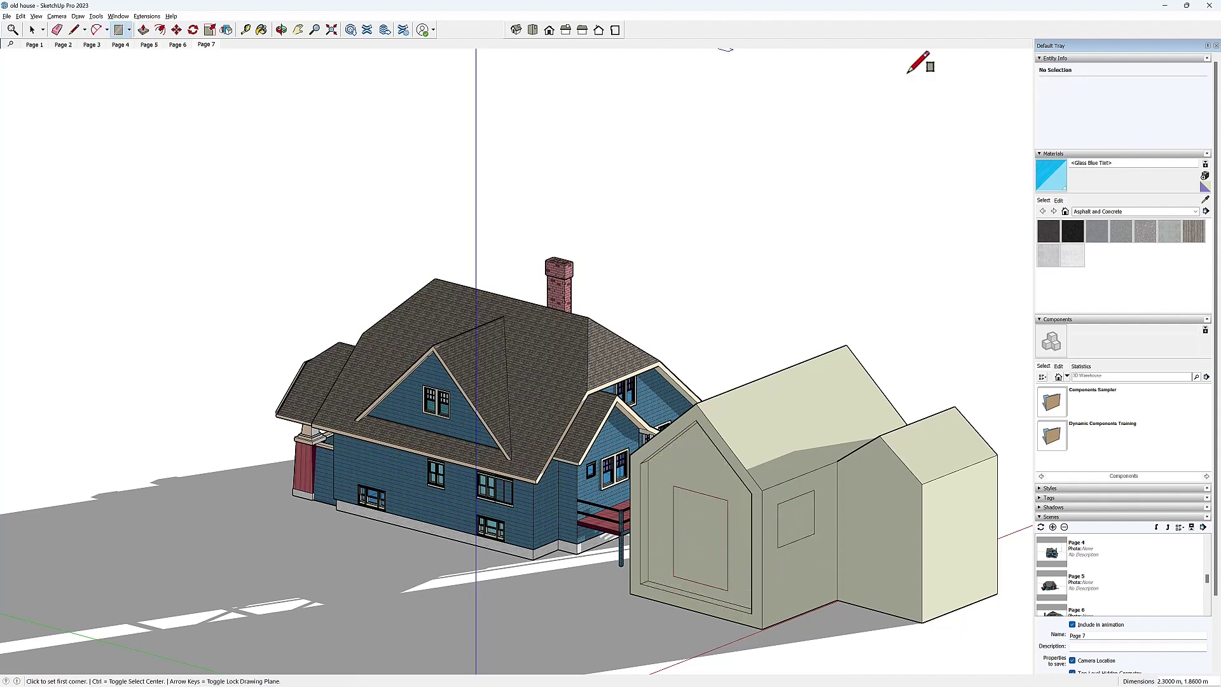
Sample the asphalt shingle material from the old house's roof and apply it to both roofs of the extension
{"action": "left_click", "coordinate": [1204, 200]}
{"action": "left_click", "coordinate": [445, 331]}
{"action": "left_click", "coordinate": [785, 390]}
{"action": "left_click", "coordinate": [928, 432]}
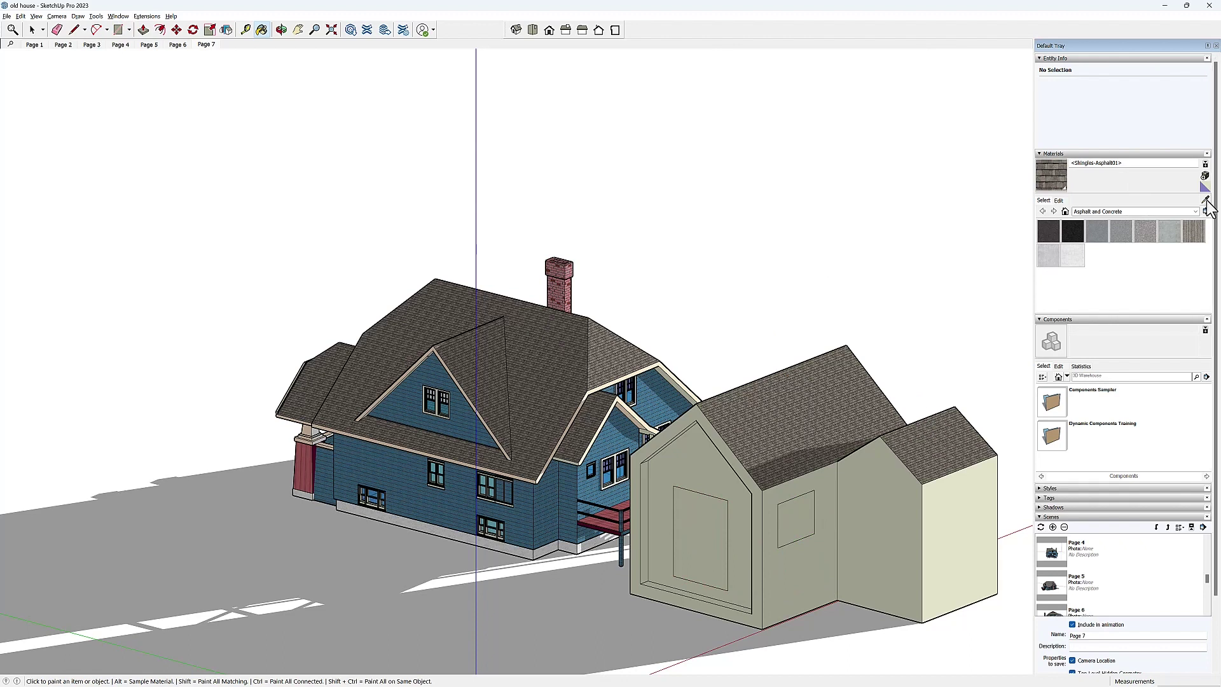
Sample the blue siding from the old house and paint the extension's walls and recessed gable surfaces with it
{"action": "left_click", "coordinate": [672, 418], "text": "alt"}
{"action": "left_click", "coordinate": [681, 439]}
{"action": "left_click", "coordinate": [789, 488]}
{"action": "left_click", "coordinate": [897, 519]}
{"action": "left_click", "coordinate": [948, 525]}
{"action": "left_click", "coordinate": [644, 500]}
{"action": "left_click", "coordinate": [699, 598]}
Sample the red Board and Batten Siding from the deck and apply it to the extension's gable frame
{"action": "left_click", "coordinate": [1205, 201]}
{"action": "left_click", "coordinate": [604, 521]}
{"action": "left_click", "coordinate": [680, 427]}
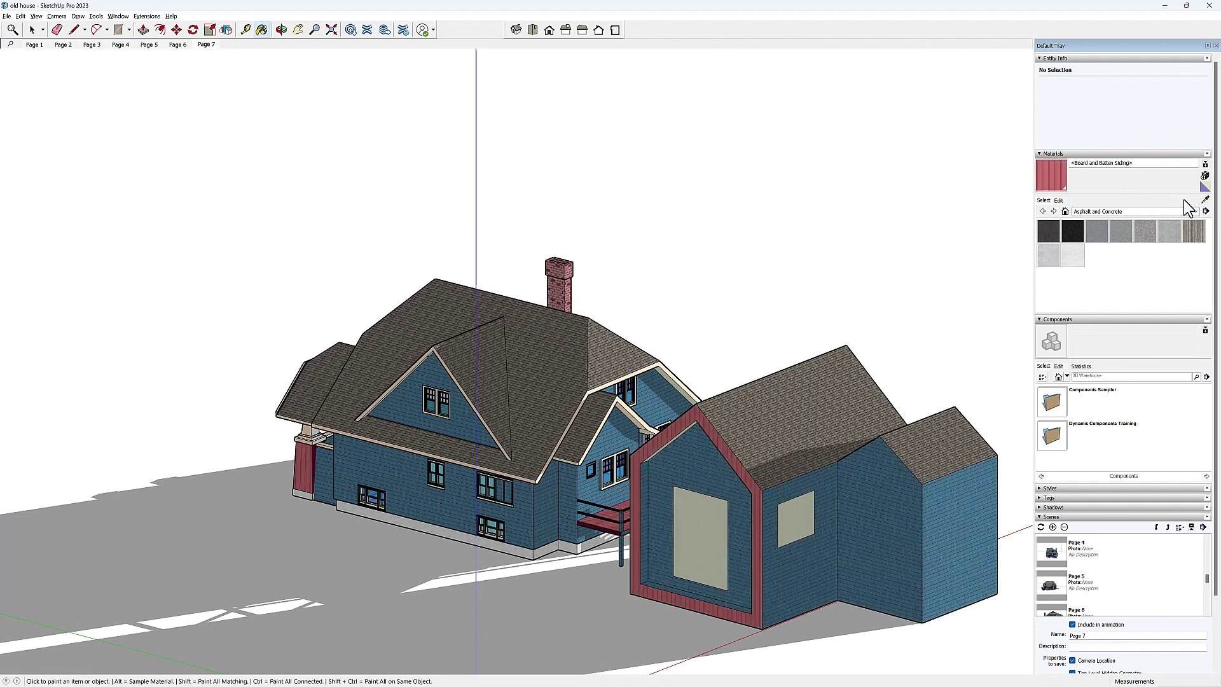
Sample Glass Blue Tint from an old house window and apply it to both of the extension's window rectangles
{"action": "left_click", "coordinate": [445, 407], "text": "alt"}
{"action": "left_click", "coordinate": [699, 540]}
{"action": "left_click", "coordinate": [794, 518]}
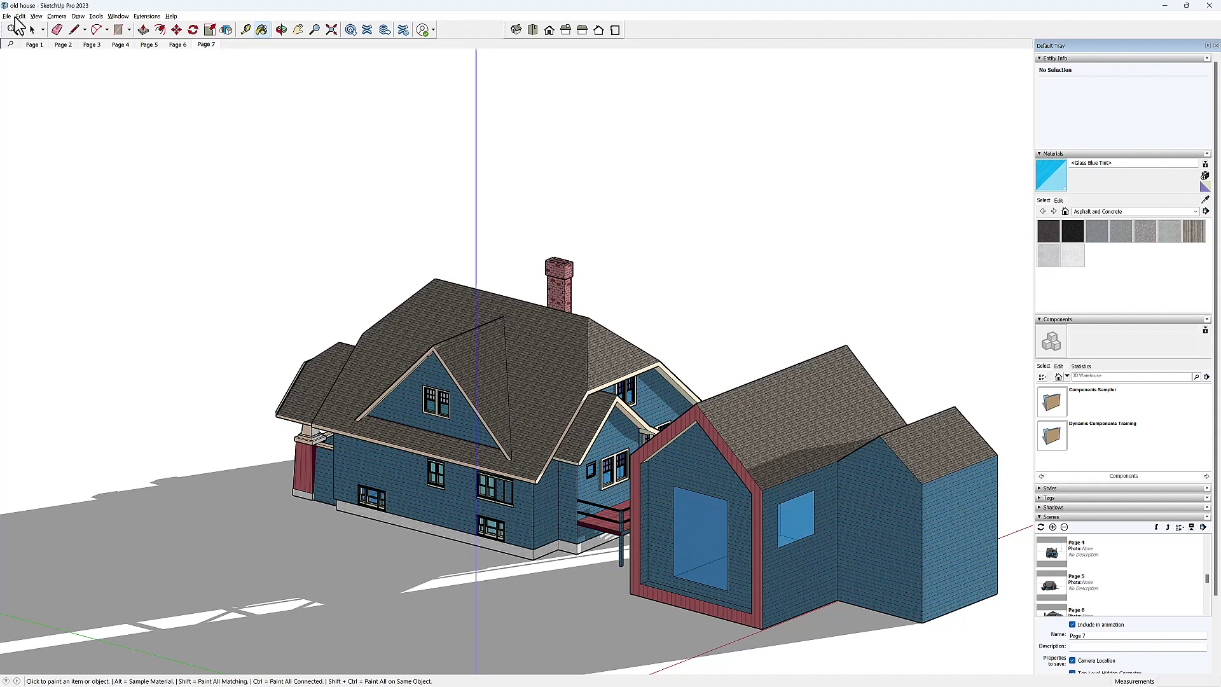
{"action": "left_click", "coordinate": [9, 17]}
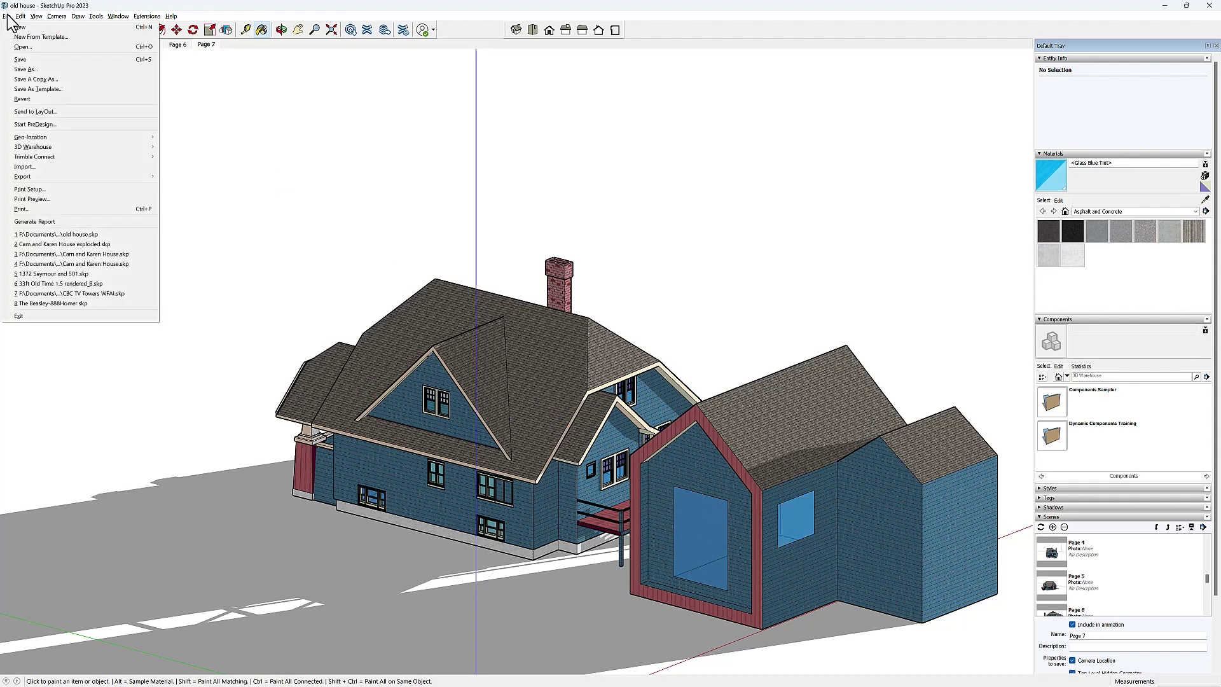
{"action": "left_click", "coordinate": [28, 74]}
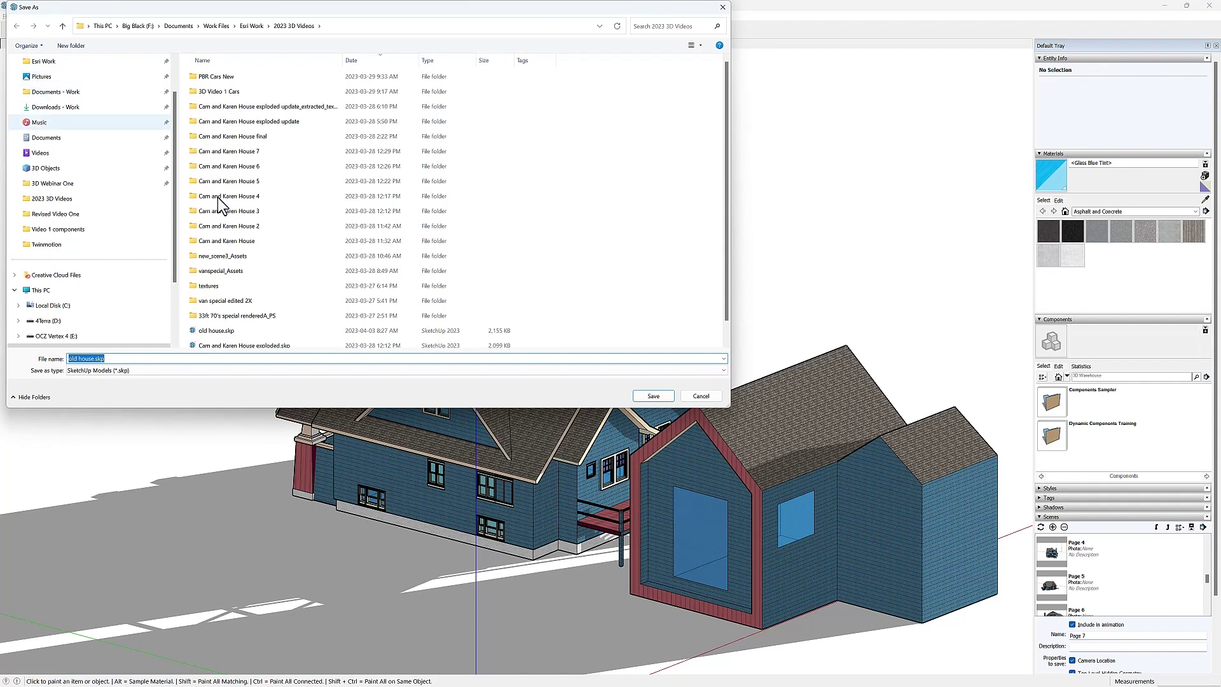
{"action": "key", "text": "Escape"}
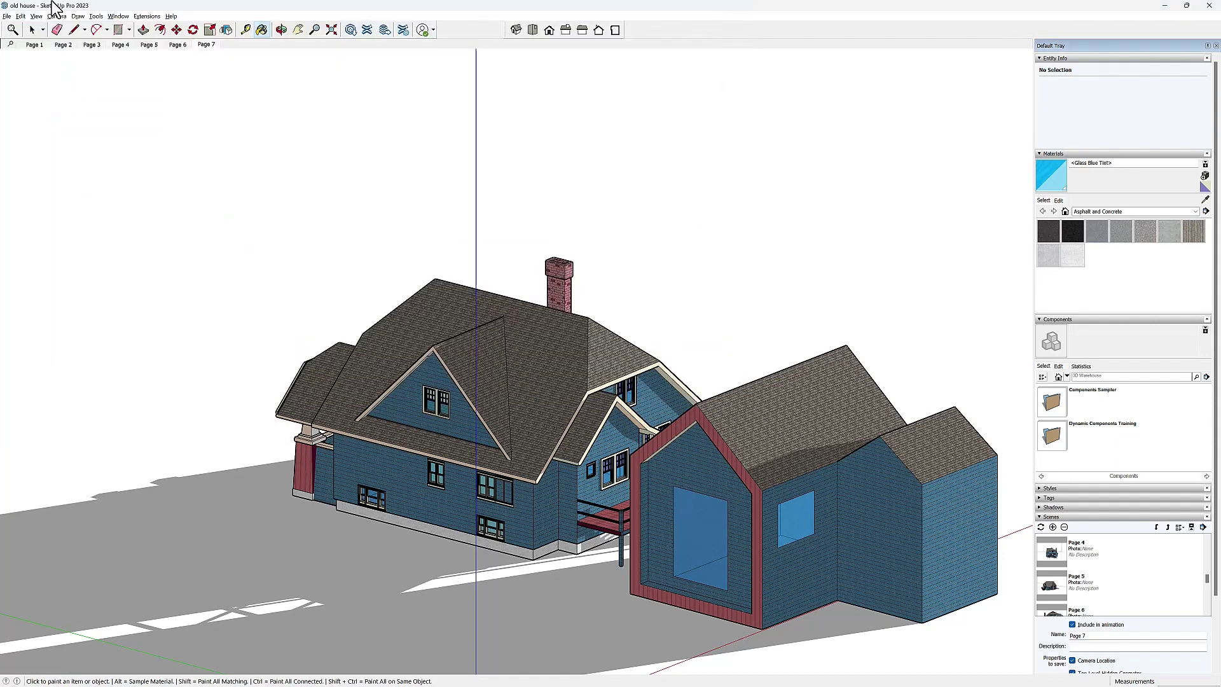
Start a COLLADA 3D model export and browse from 3D Objects through ESRI3DO, old_house and heritage_houses to folder 1
{"action": "left_click", "coordinate": [7, 16]}
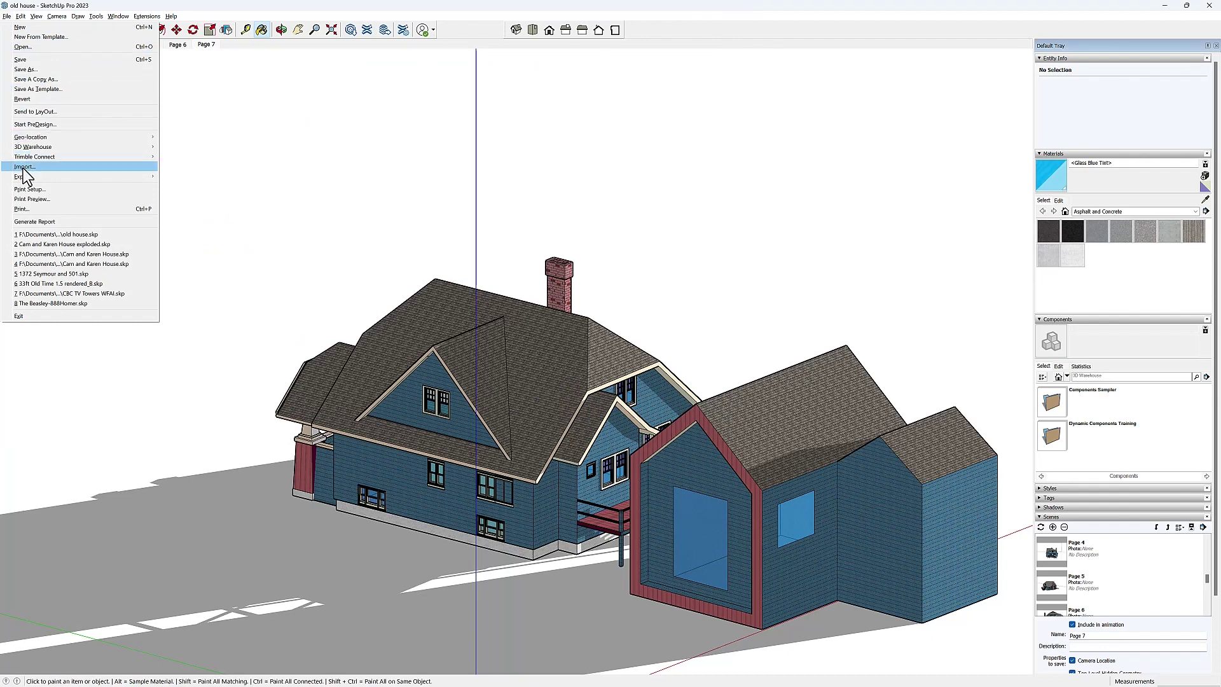
{"action": "mouse_move", "coordinate": [24, 177]}
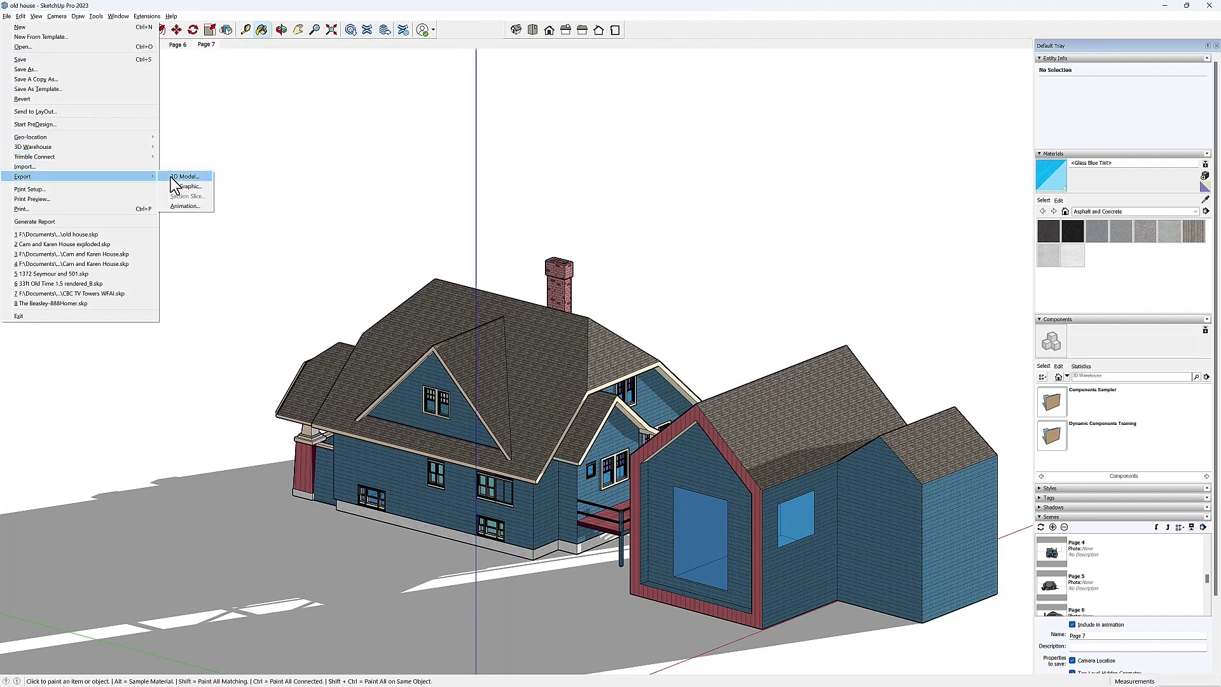
{"action": "left_click", "coordinate": [170, 177]}
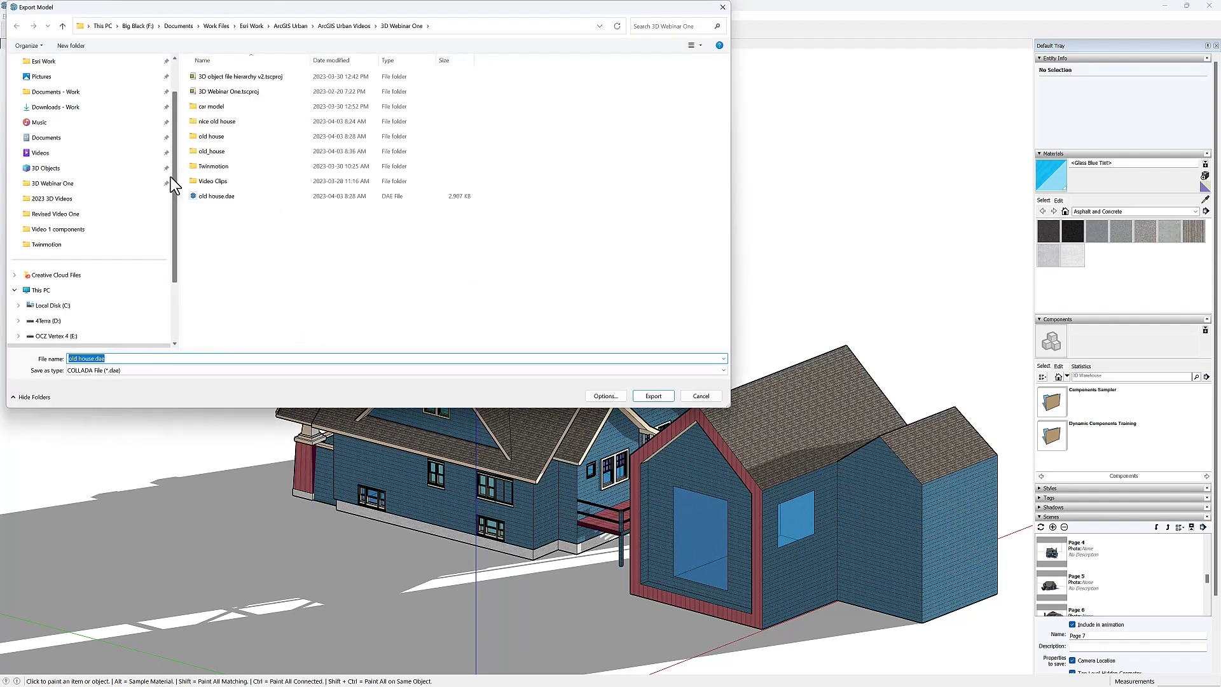
{"action": "left_click", "coordinate": [49, 170]}
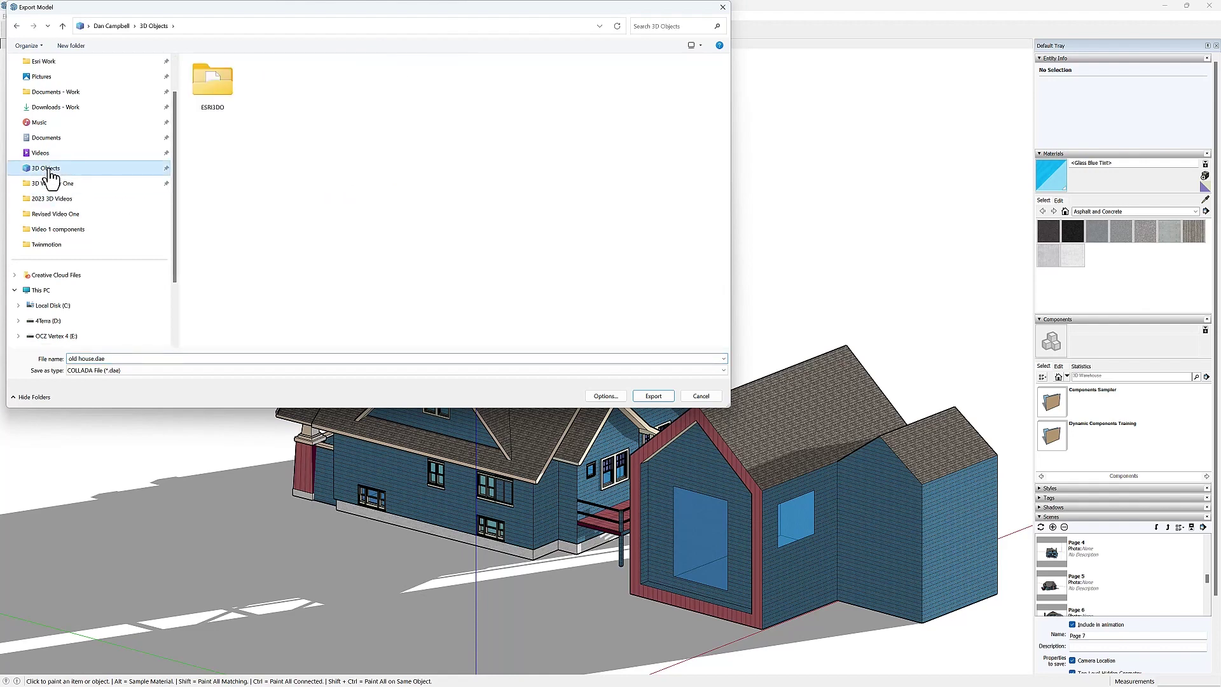
{"action": "double_click", "coordinate": [215, 69]}
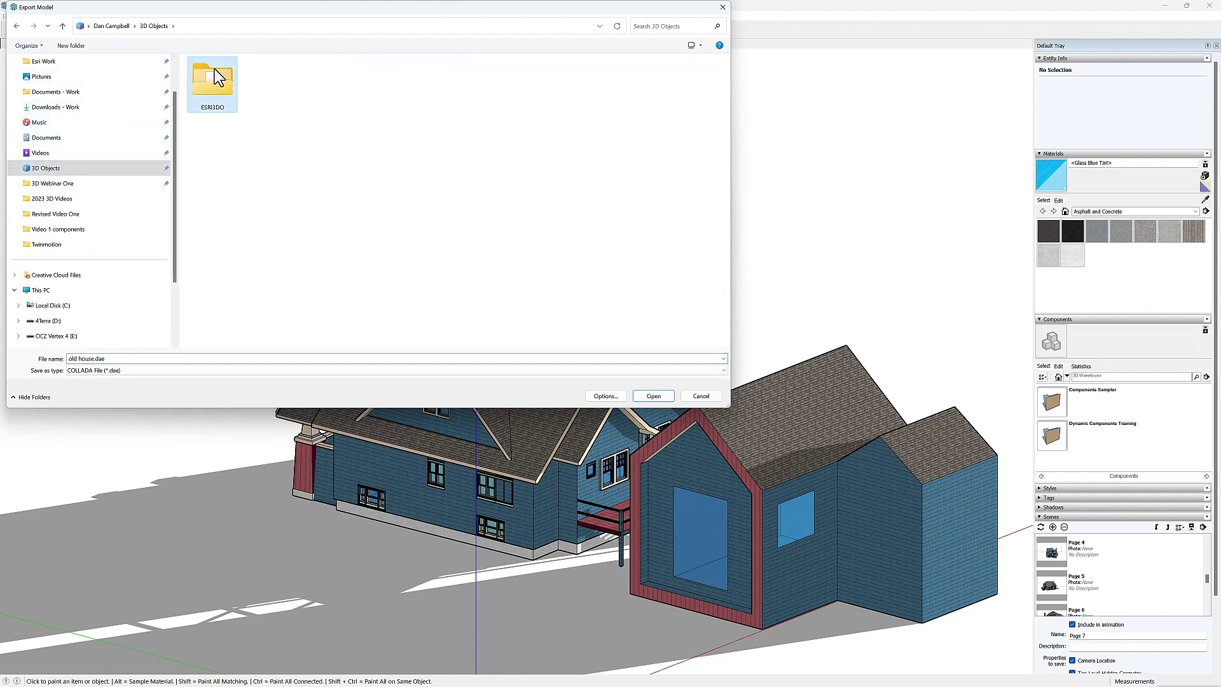
{"action": "double_click", "coordinate": [215, 69]}
{"action": "double_click", "coordinate": [215, 69]}
{"action": "double_click", "coordinate": [215, 69]}
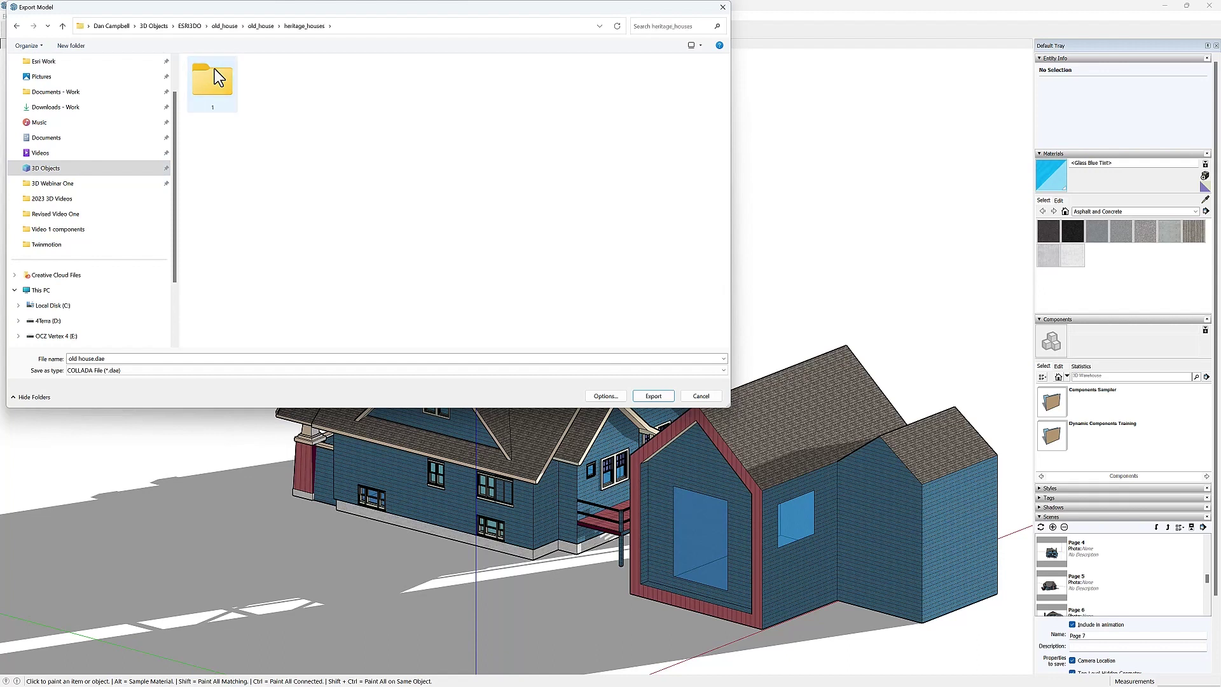
{"action": "double_click", "coordinate": [215, 68]}
Export the edited model over the existing old house.dae, then view the updated house from another angle in ArcGIS Pro
{"action": "left_click", "coordinate": [274, 109]}
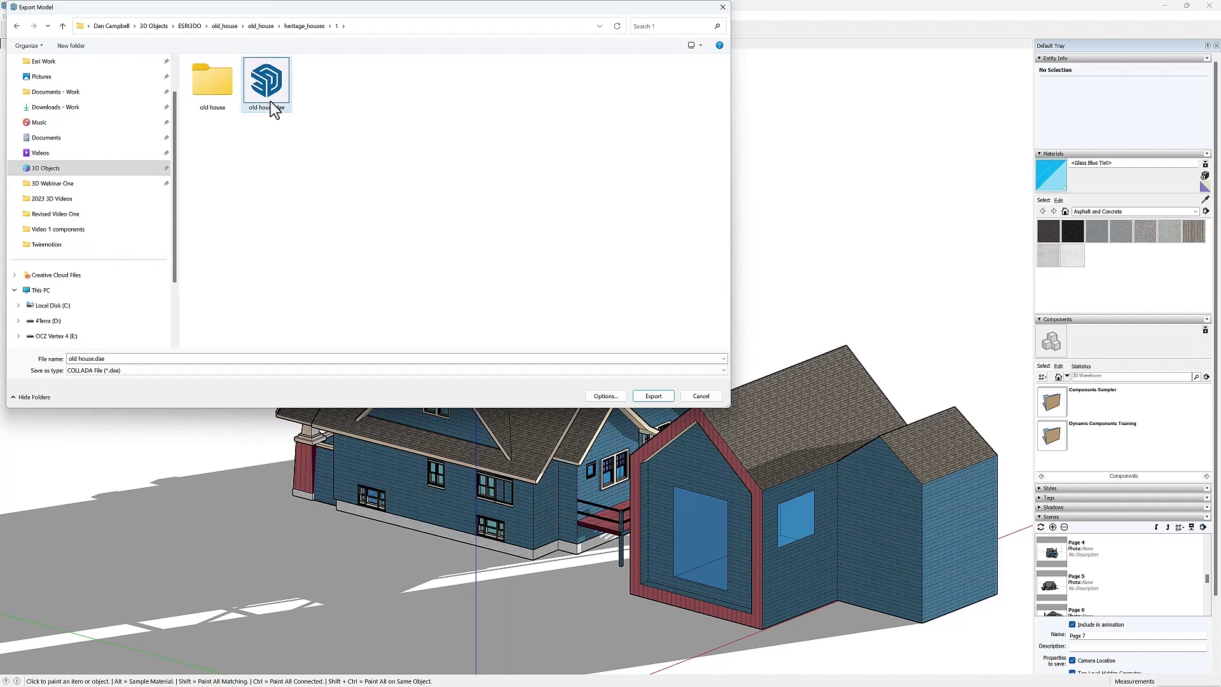
{"action": "left_click", "coordinate": [654, 395]}
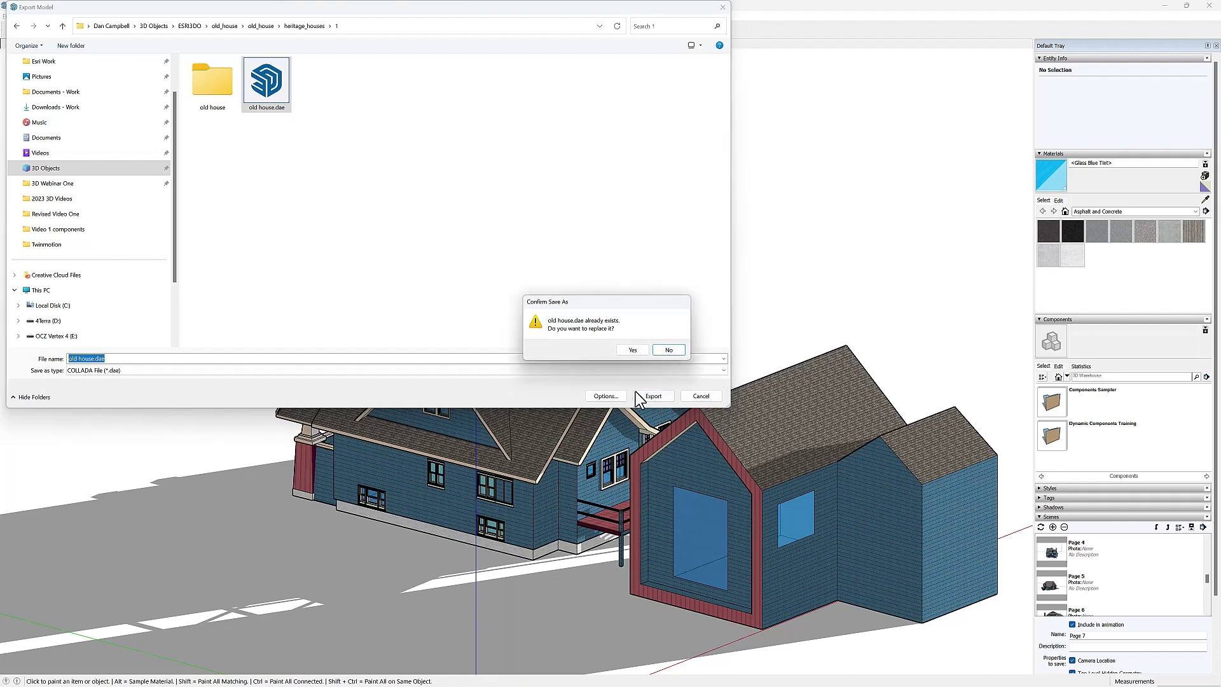
{"action": "left_click", "coordinate": [642, 349]}
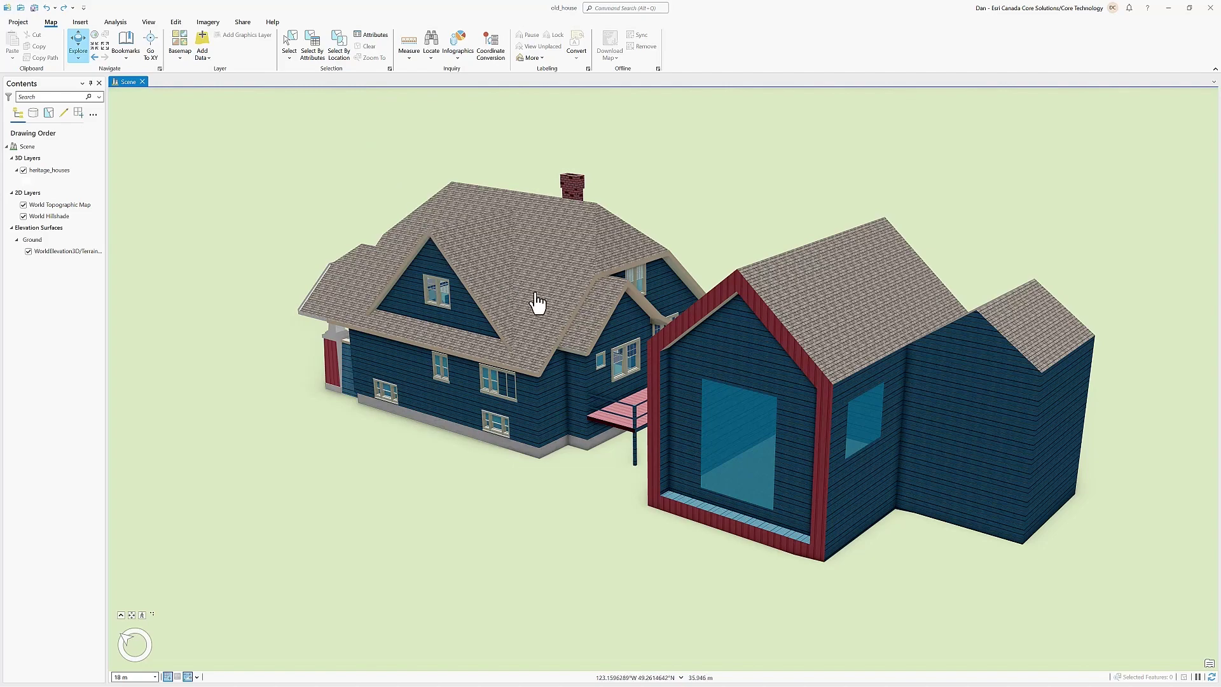
{"action": "middle_click_drag", "start_coordinate": [541, 295], "coordinate": [215, 301]}
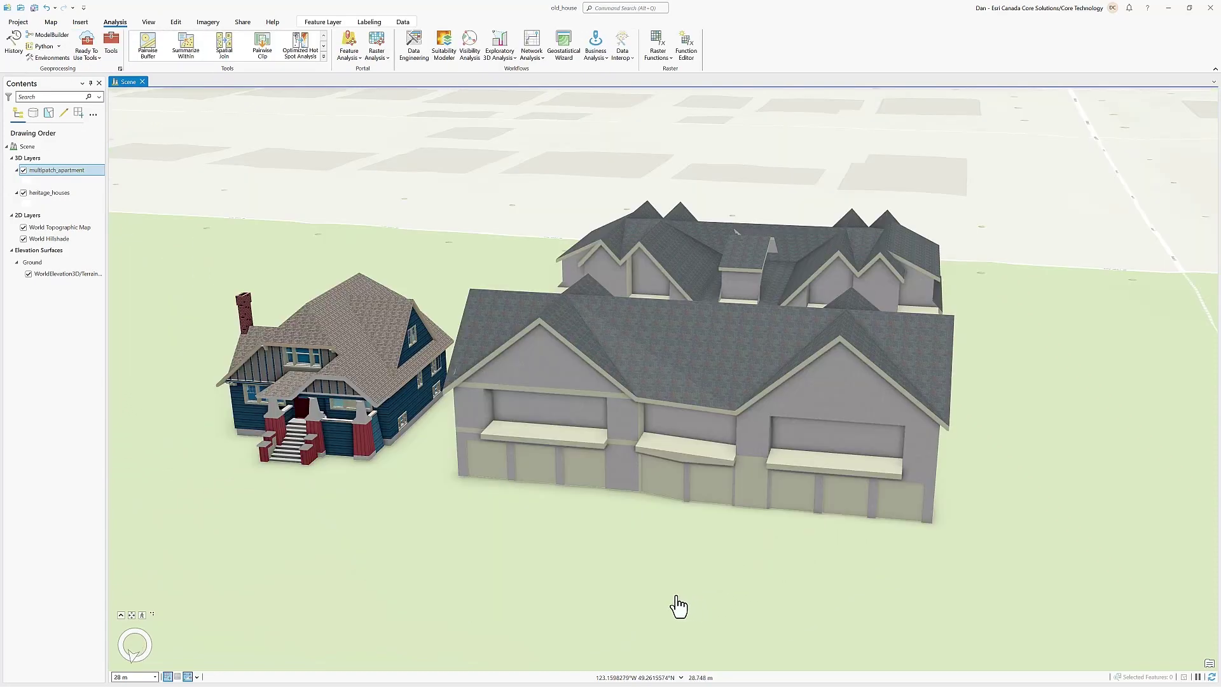
Examine the data source properties of the multipatch_apartment layer, including its geometry type
{"action": "left_click", "coordinate": [63, 170]}
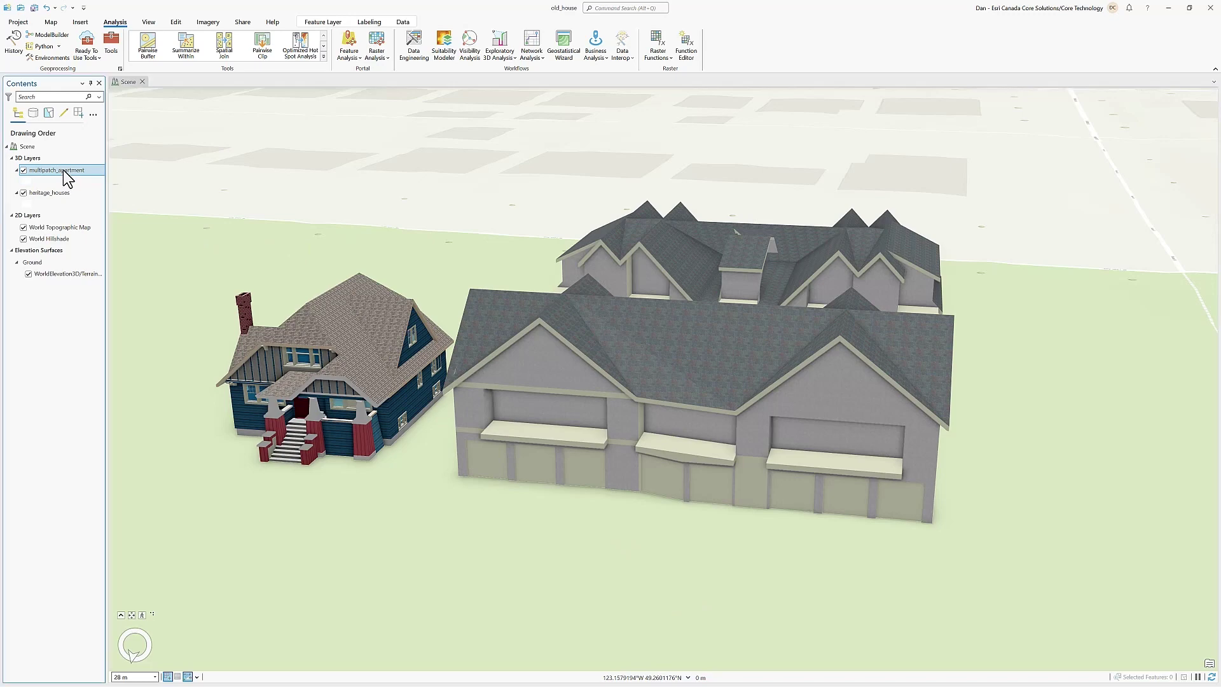
{"action": "right_click", "coordinate": [63, 169]}
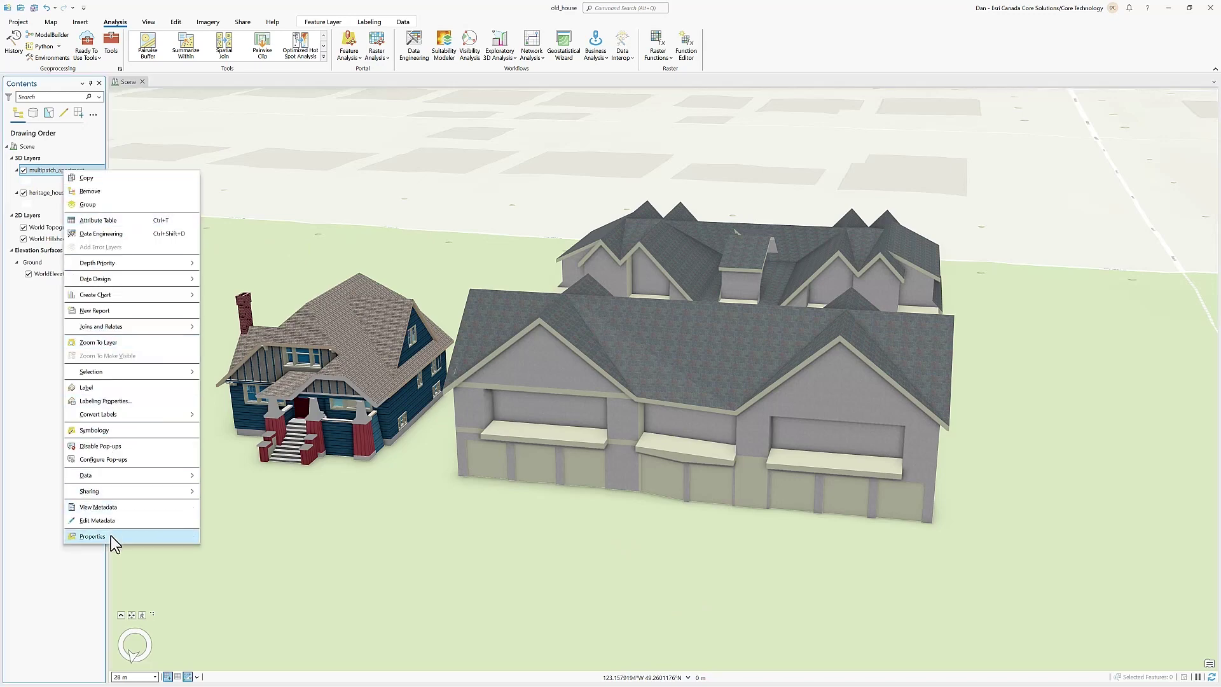
{"action": "left_click", "coordinate": [92, 536]}
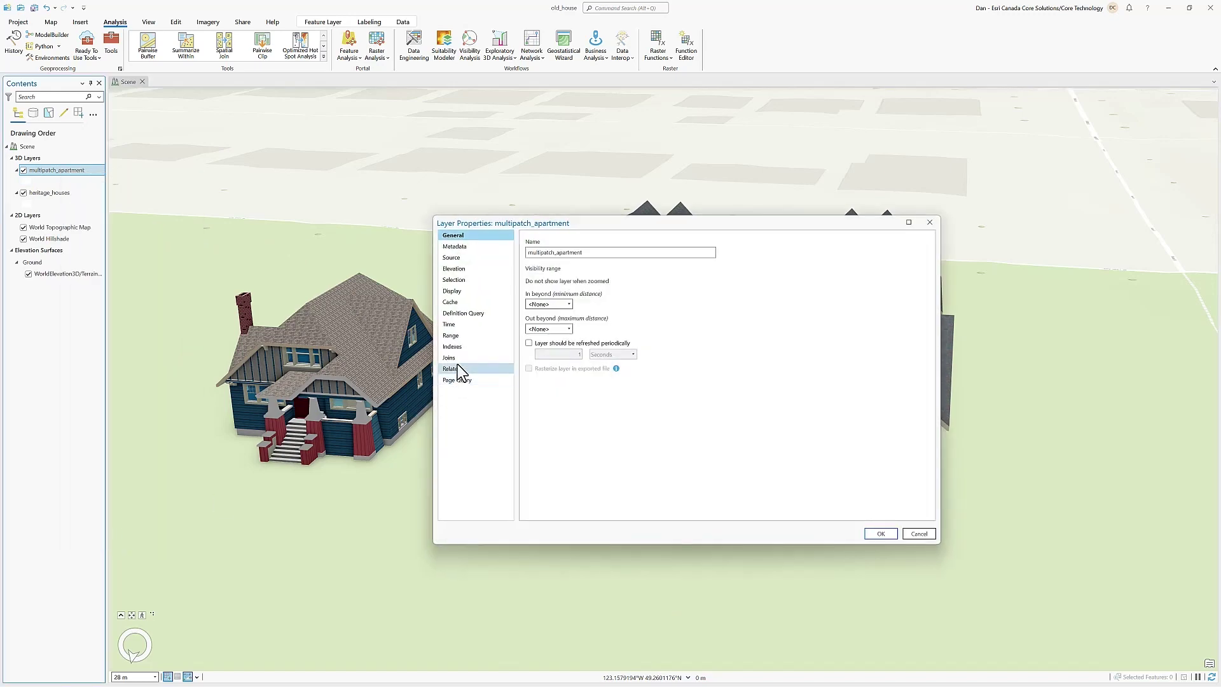
{"action": "left_click", "coordinate": [458, 259]}
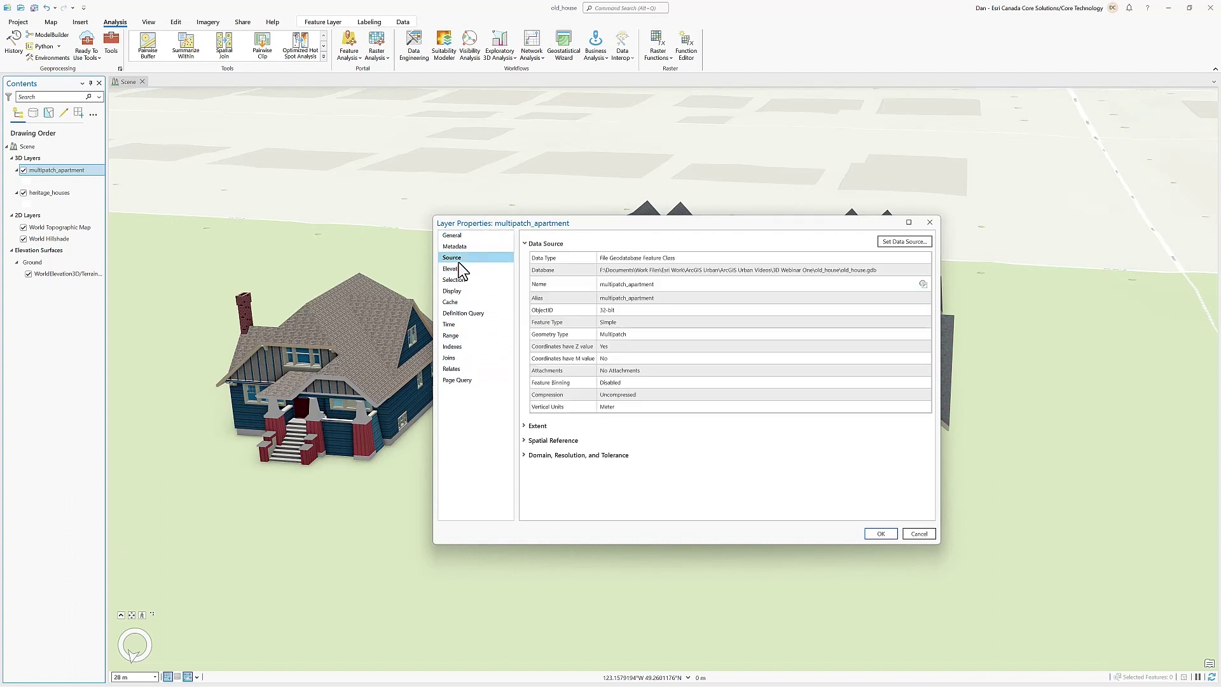
{"action": "left_click", "coordinate": [661, 299]}
{"action": "left_click", "coordinate": [878, 534]}
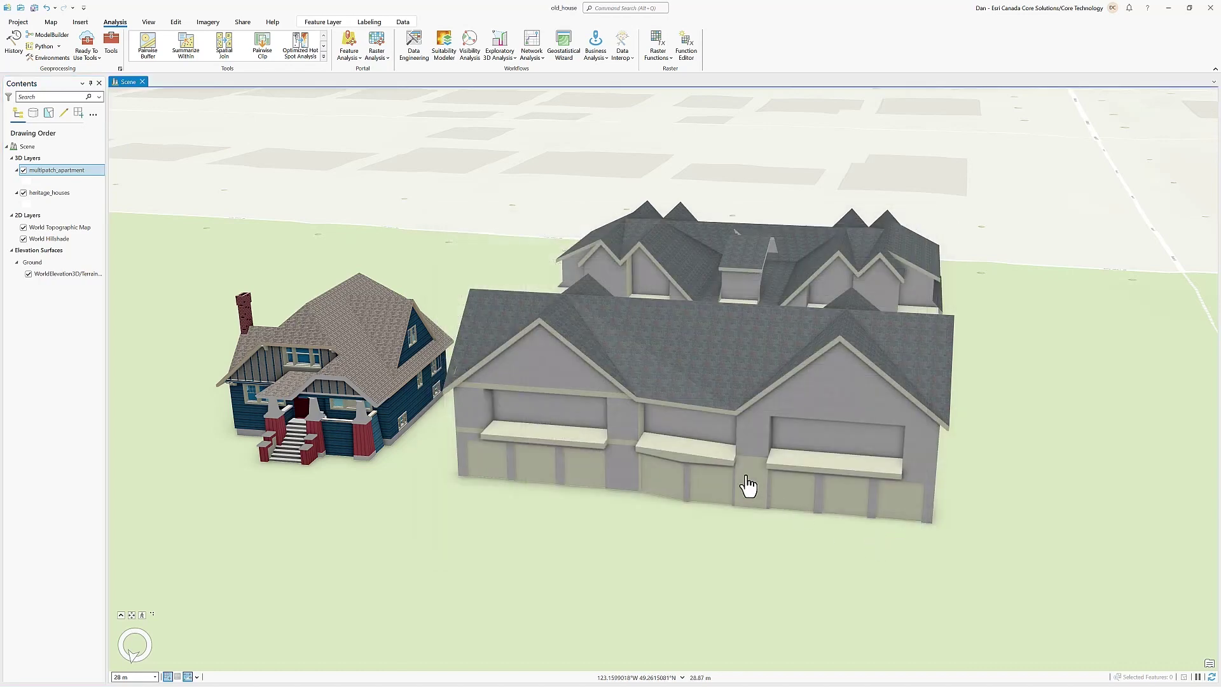
Search the geoprocessing tools for "add 3d formats" and open Add 3D Formats To Multipatch
{"action": "left_click", "coordinate": [111, 48]}
{"action": "type", "text": "add 3d"}
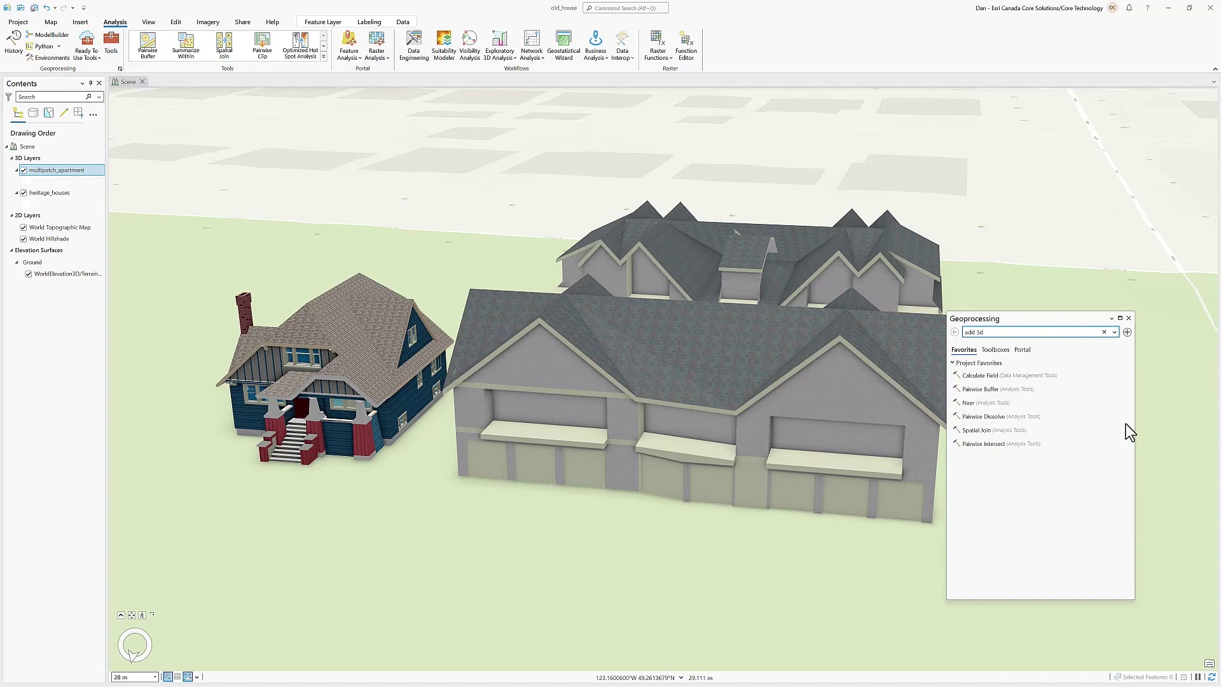
{"action": "left_click", "coordinate": [1014, 331]}
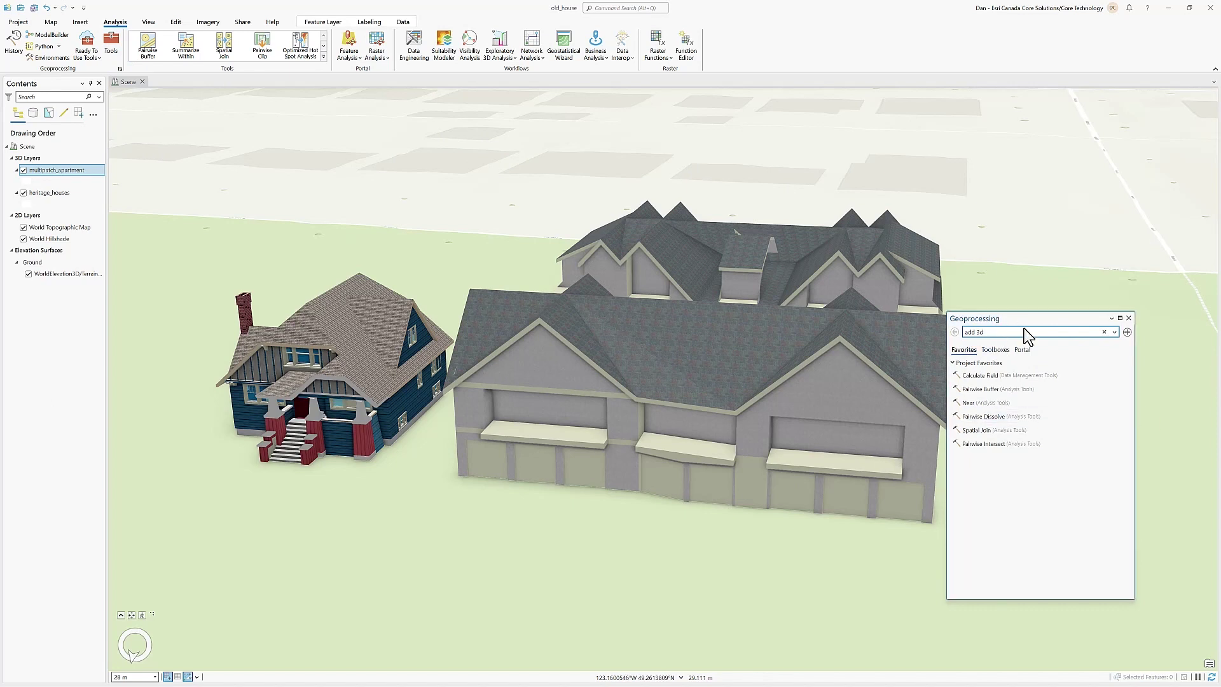
{"action": "type", "text": "formats"}
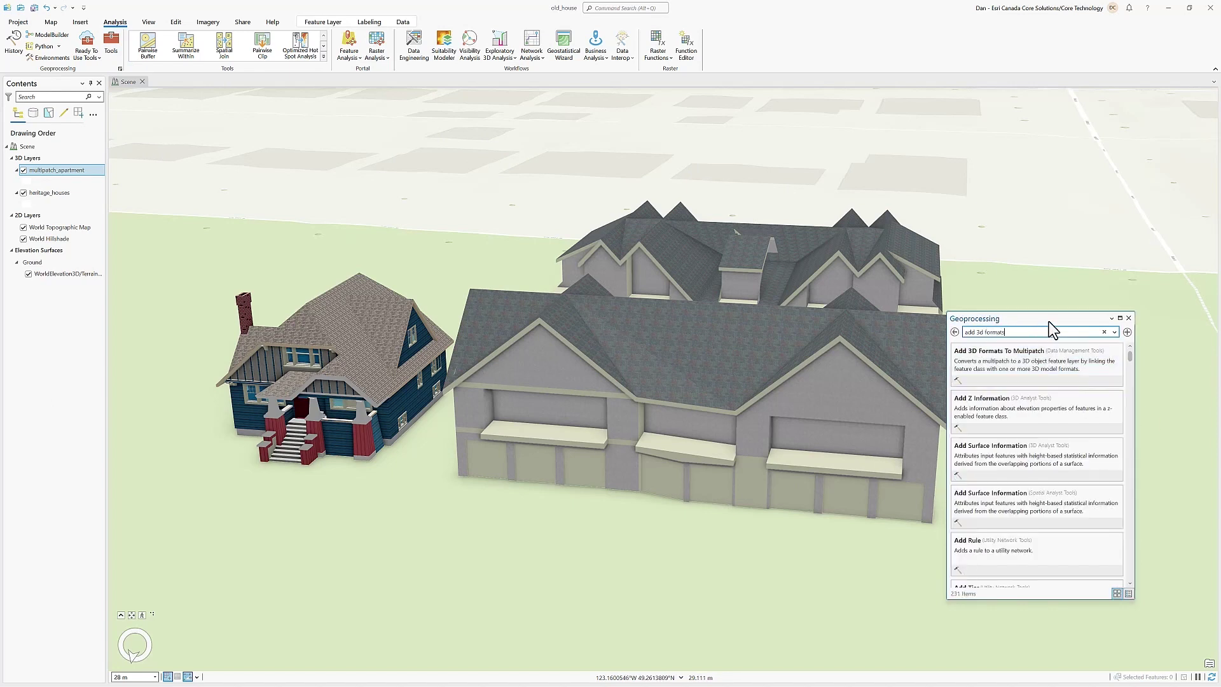
{"action": "left_click", "coordinate": [1039, 361]}
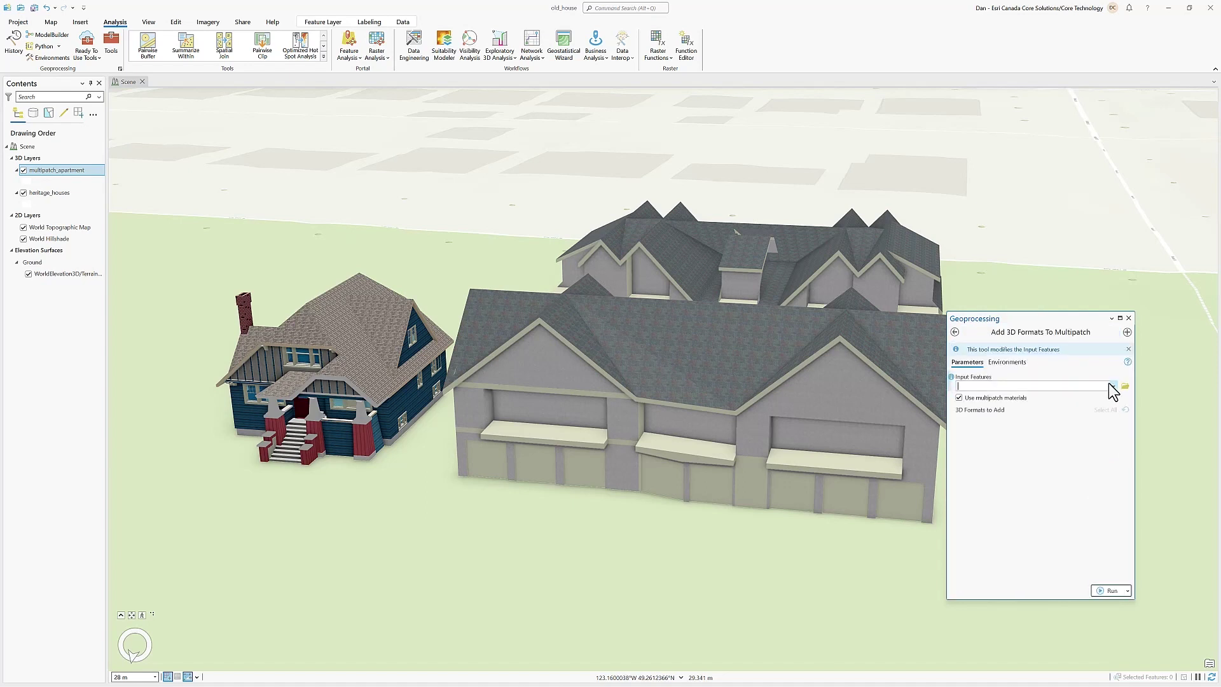
Set multipatch_apartment as the tool's input features and move the tool window toward the middle of the scene
{"action": "left_click", "coordinate": [1112, 386]}
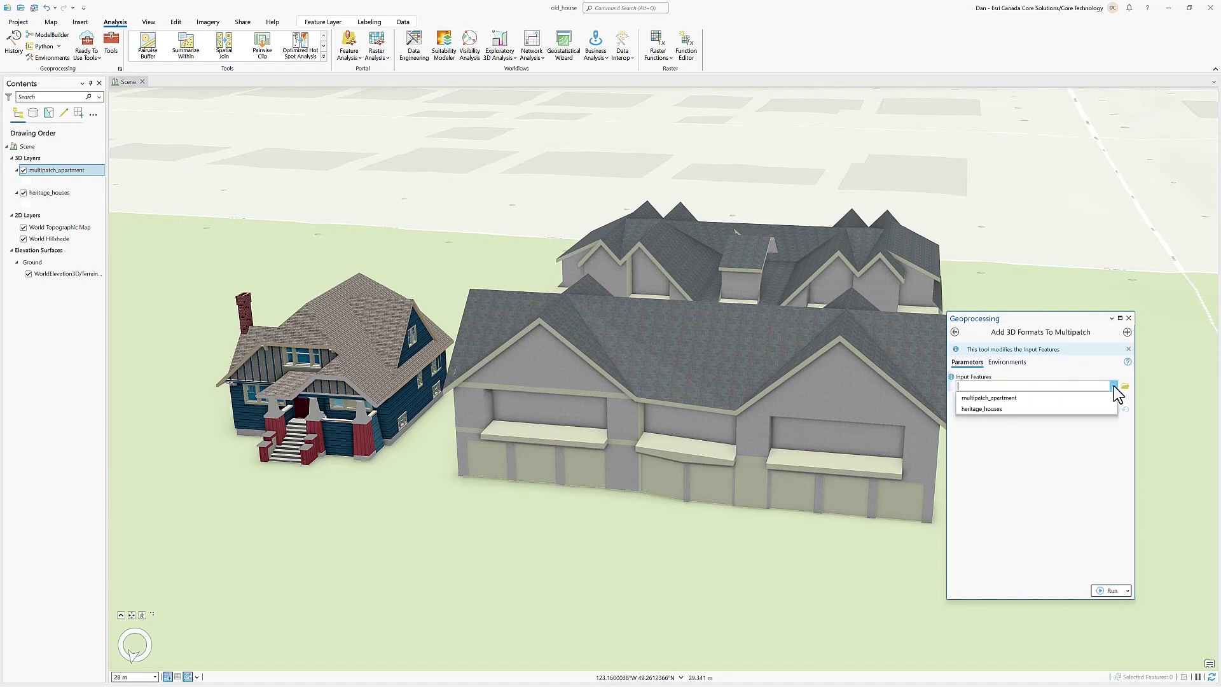
{"action": "left_click", "coordinate": [1074, 398]}
{"action": "left_click_drag", "start_coordinate": [1007, 313], "coordinate": [499, 147]}
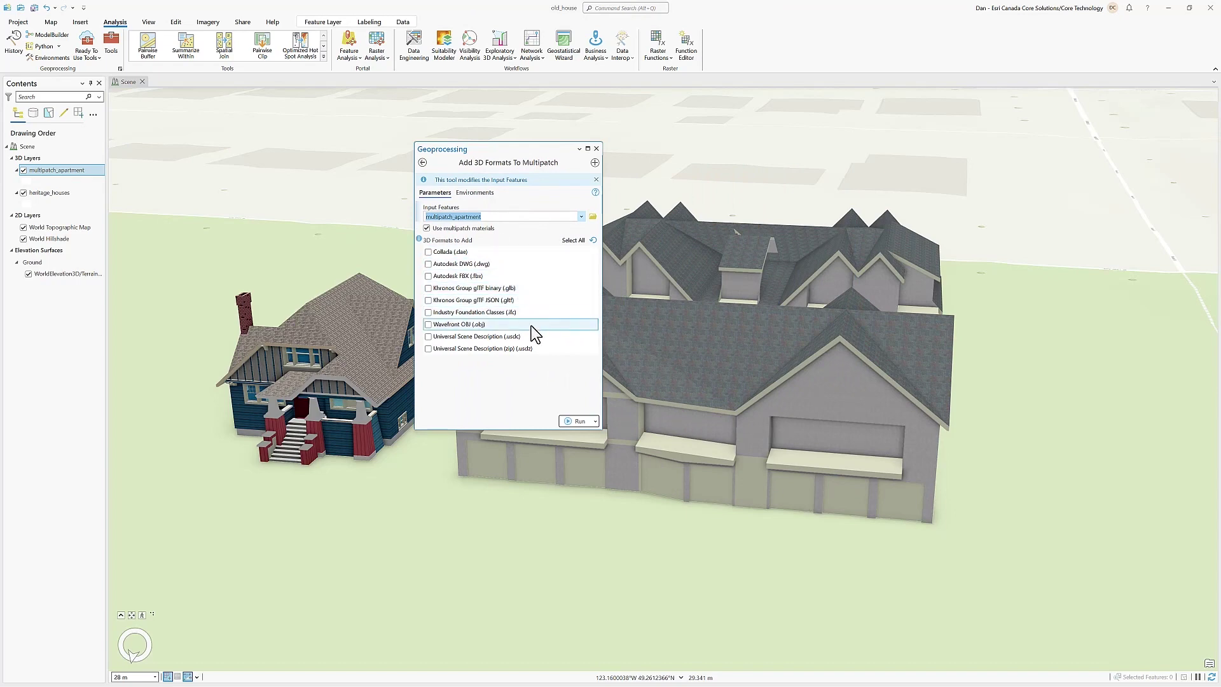
Add Universal Scene Description (.usdc), Autodesk FBX (.fbx) and Khronos Group glTF binary (.glb) to multipatch_apartment, running the tool and closing its window
{"action": "left_click", "coordinate": [429, 337]}
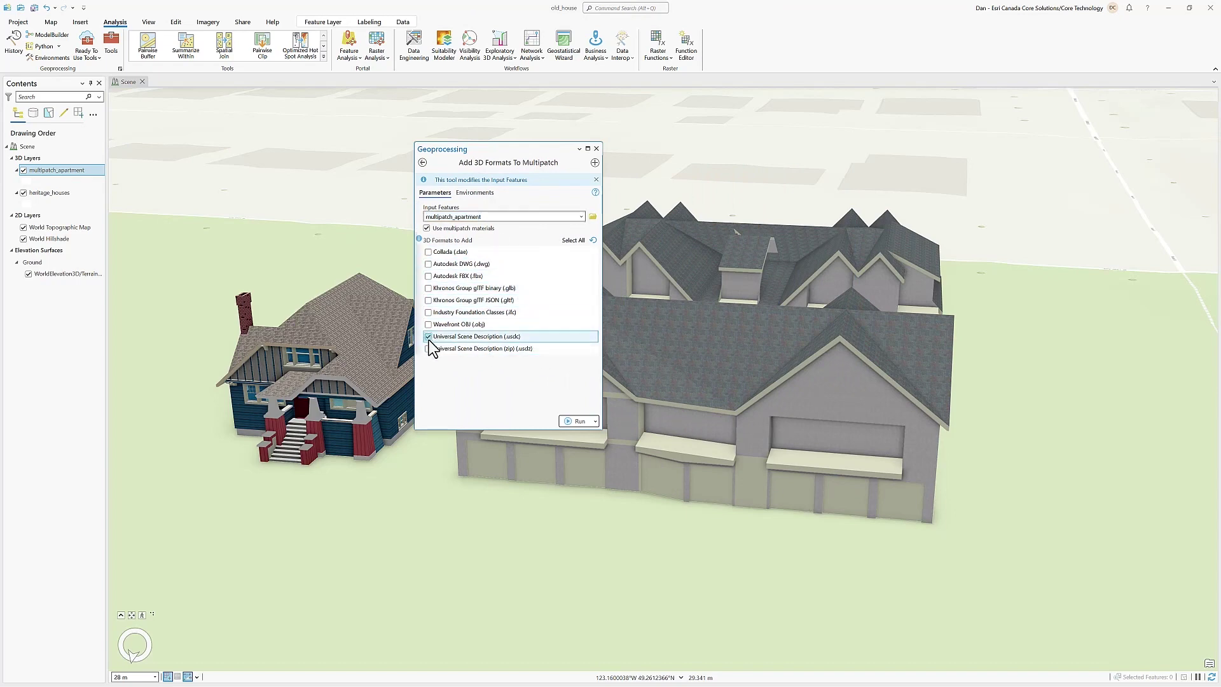
{"action": "left_click", "coordinate": [428, 276]}
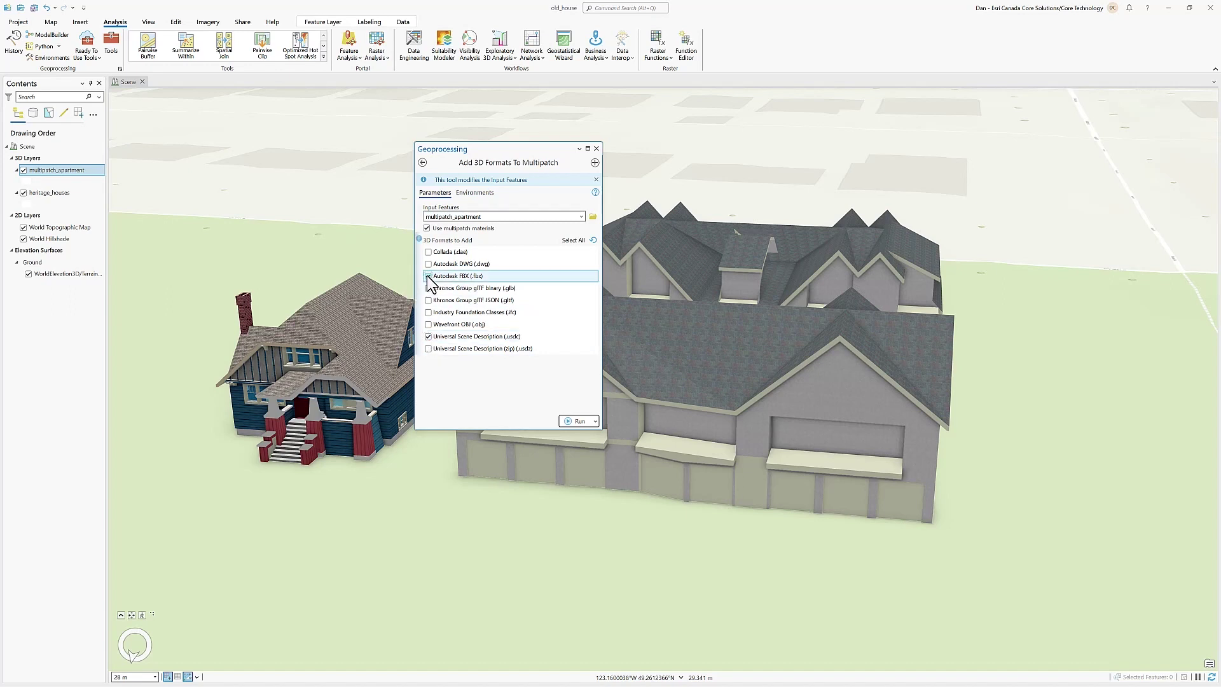
{"action": "left_click", "coordinate": [429, 288]}
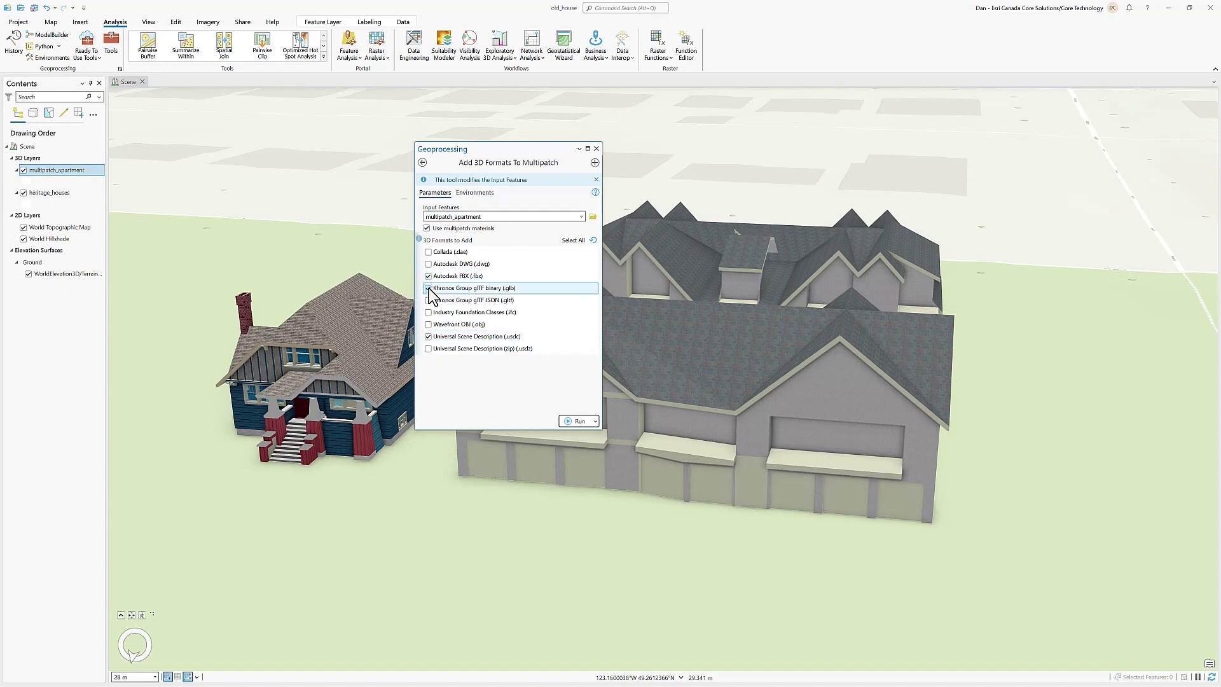
{"action": "left_click", "coordinate": [580, 421]}
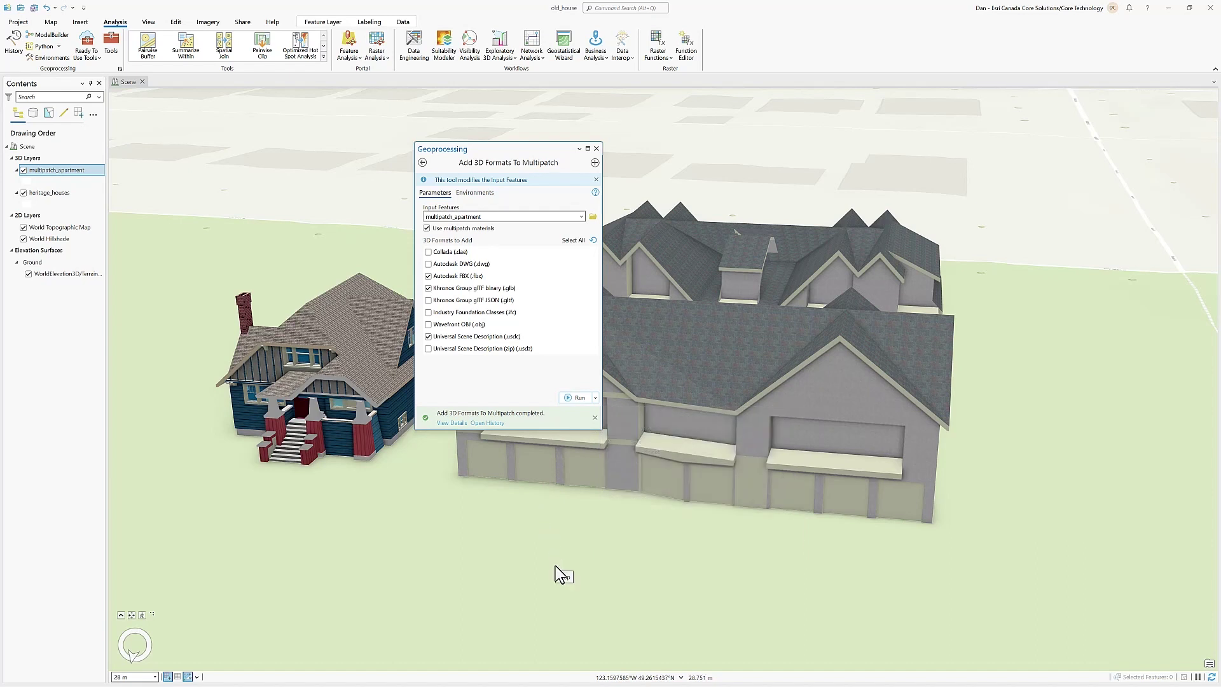
{"action": "left_click", "coordinate": [596, 148]}
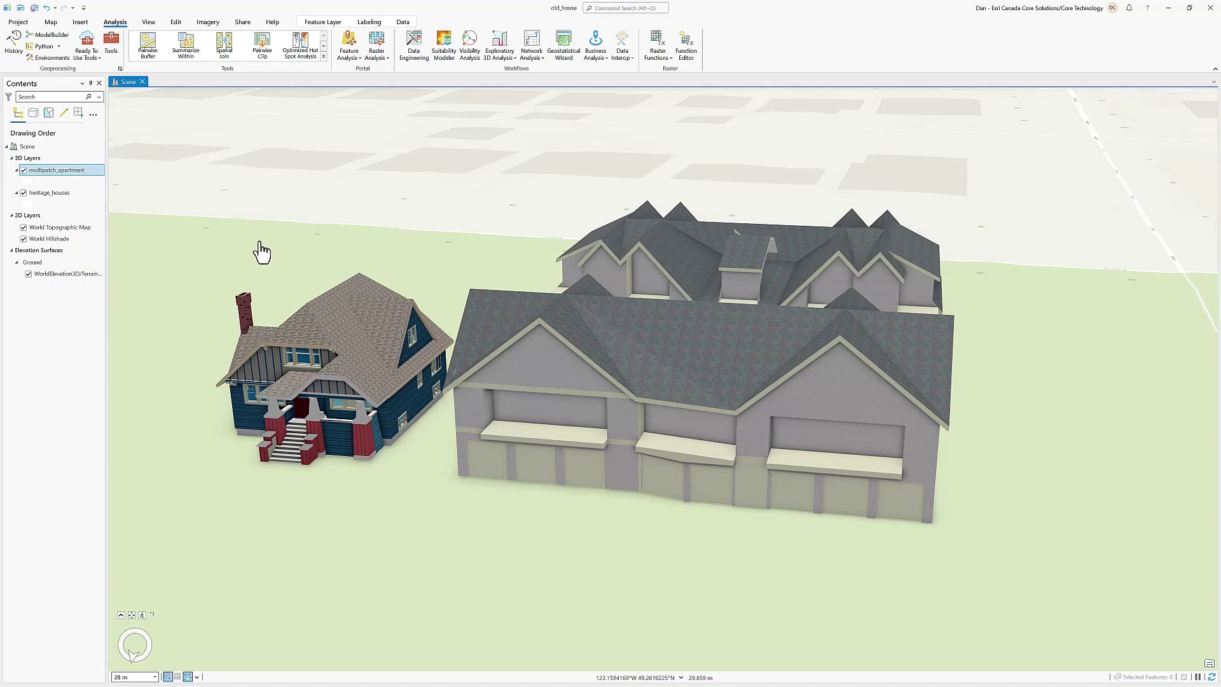
Check the geometry type in the multipatch_apartment layer's data source properties and close the properties dialog
{"action": "right_click", "coordinate": [75, 171]}
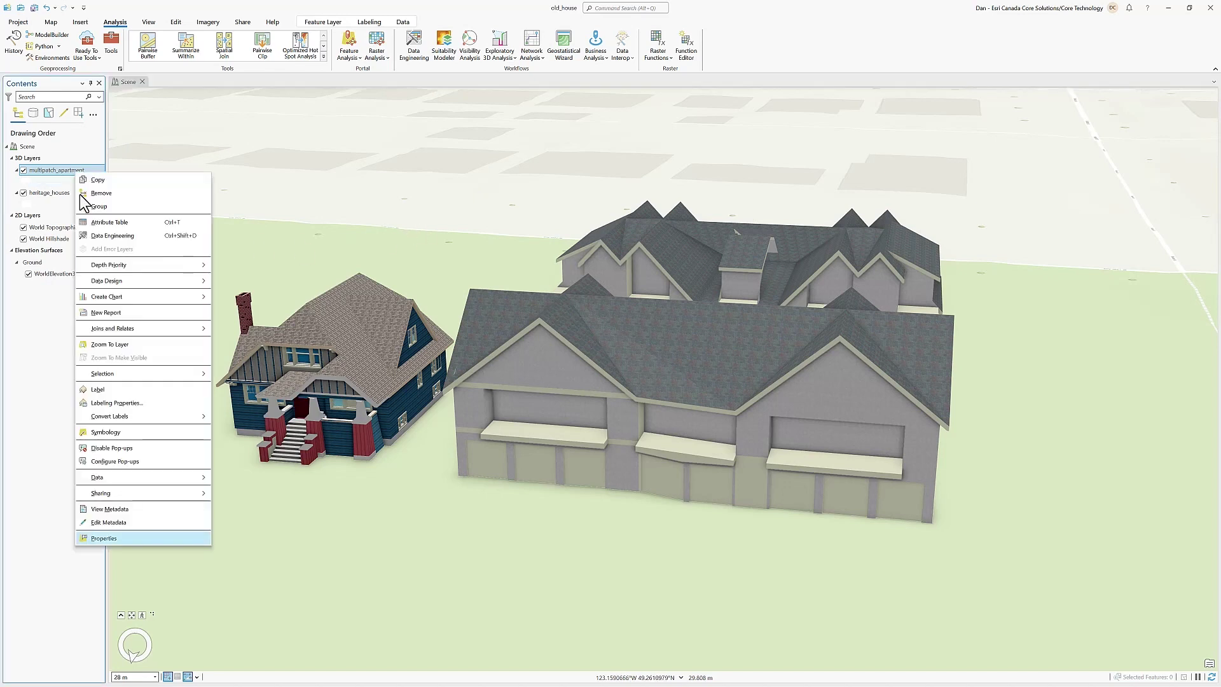
{"action": "left_click", "coordinate": [112, 542]}
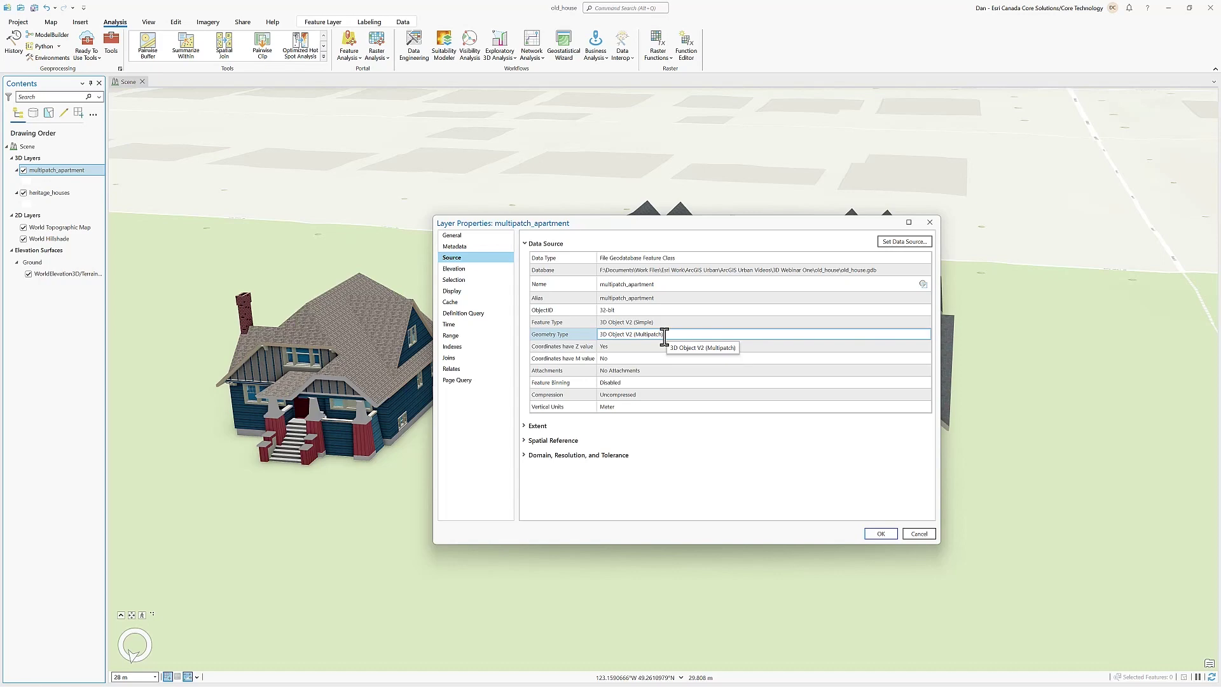
{"action": "left_click", "coordinate": [883, 535]}
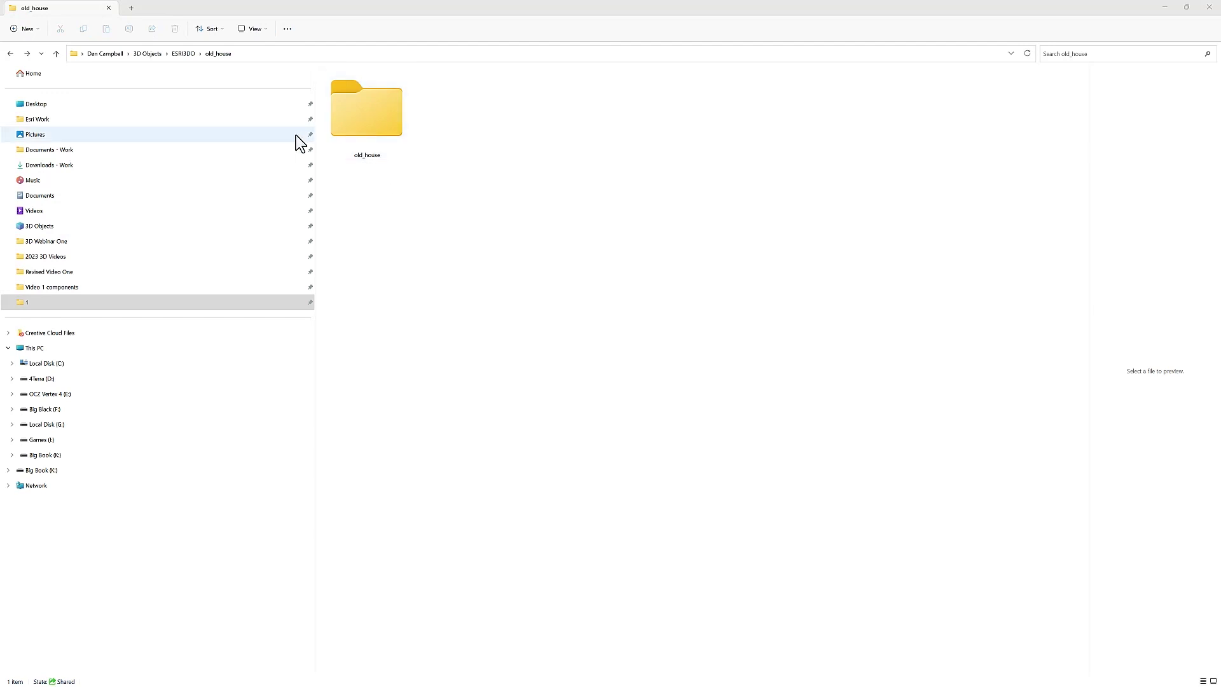
In File Explorer, browse from the old_house folder into multipatch_apartment and its subfolder 1 to view the stored 3D format files
{"action": "double_click", "coordinate": [386, 116]}
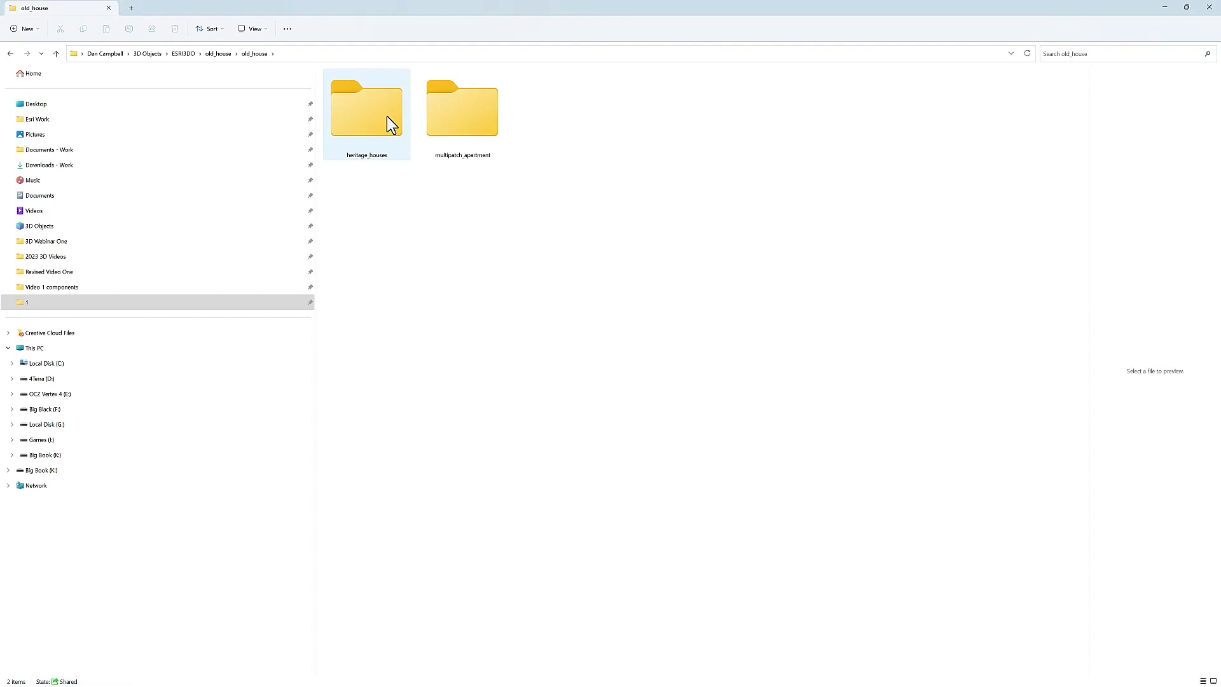
{"action": "double_click", "coordinate": [472, 120]}
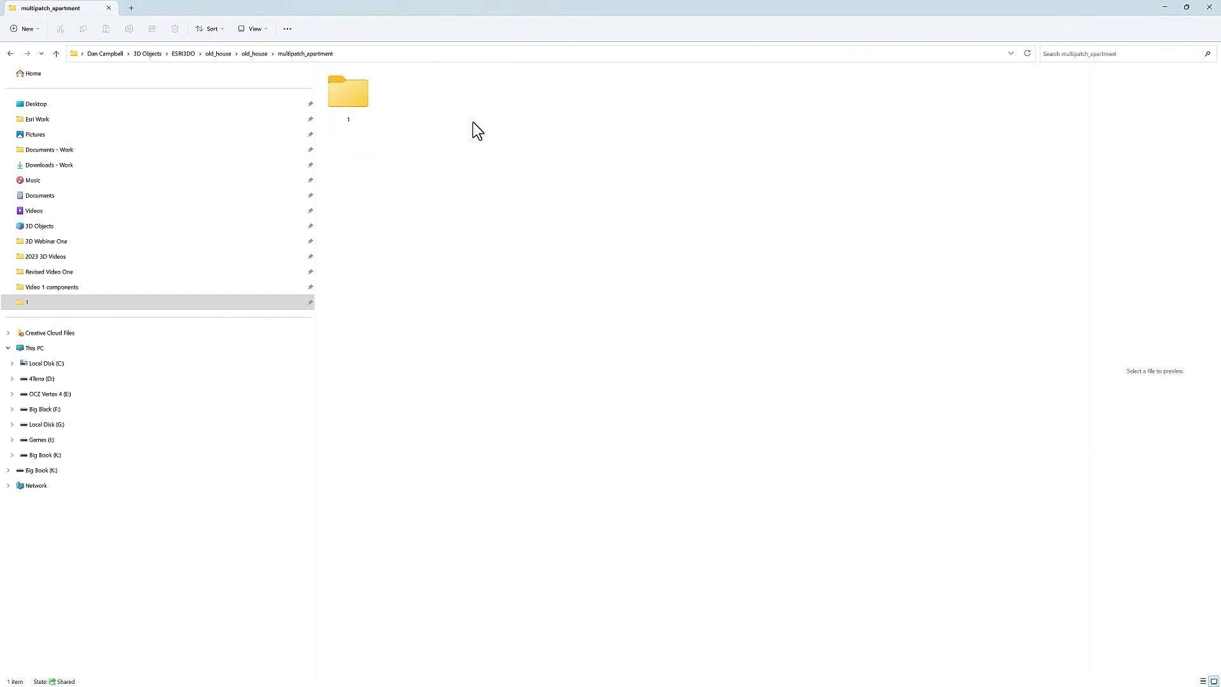
{"action": "double_click", "coordinate": [360, 95]}
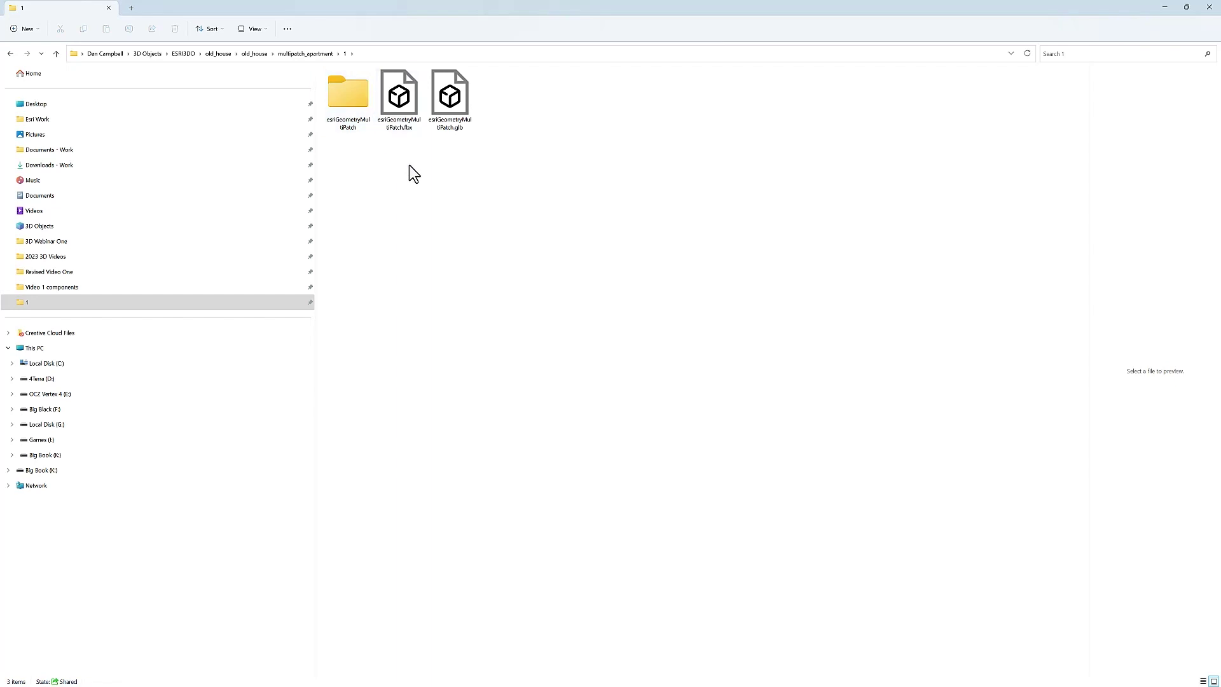
Inspect the USDC files in the esriGeometryMultiPatch folder, continuing through assets to the textures folder
{"action": "double_click", "coordinate": [339, 97]}
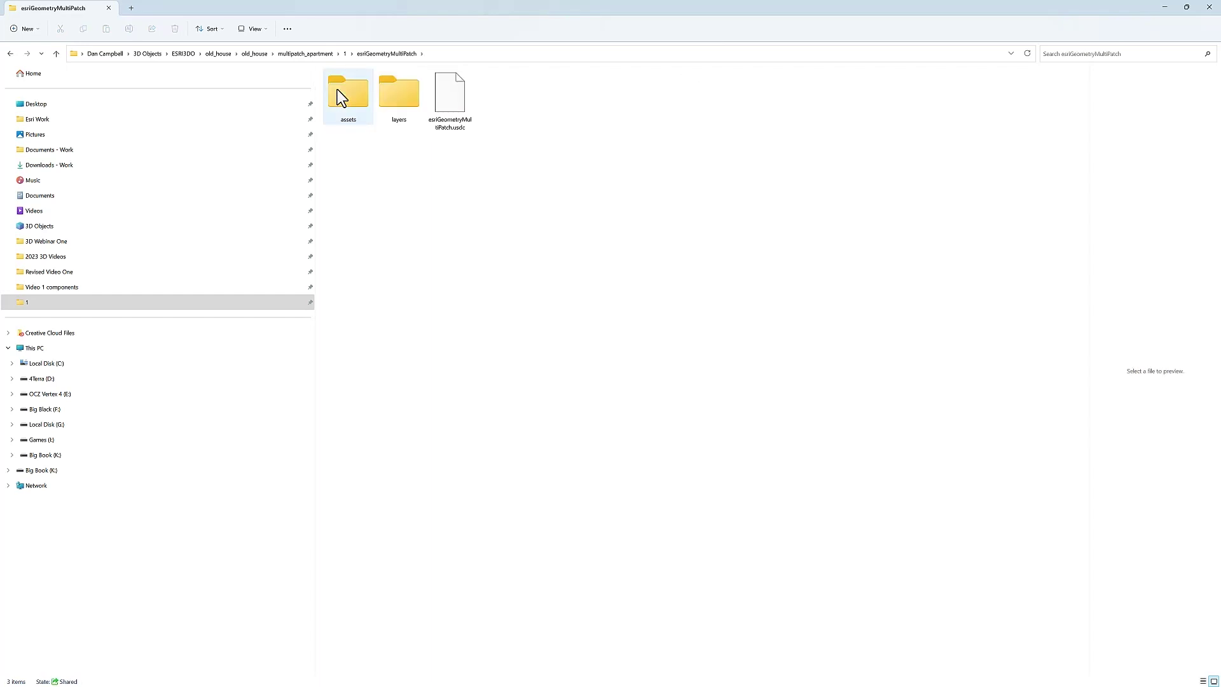
{"action": "double_click", "coordinate": [342, 99]}
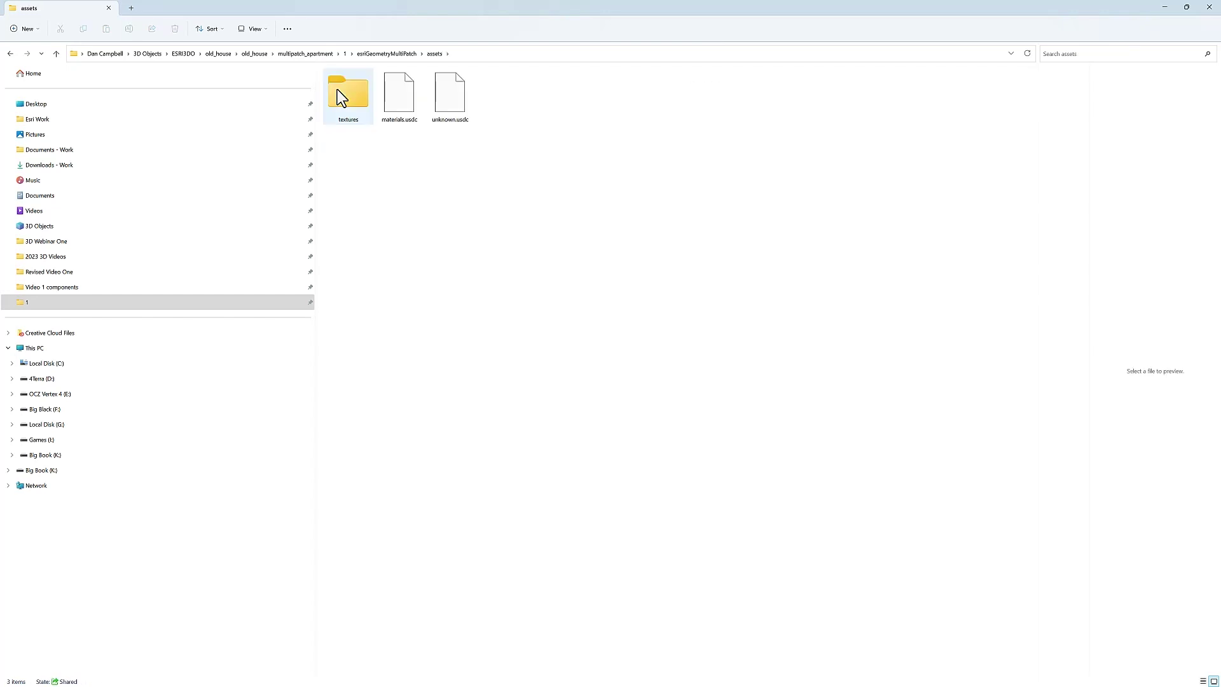
{"action": "double_click", "coordinate": [342, 96]}
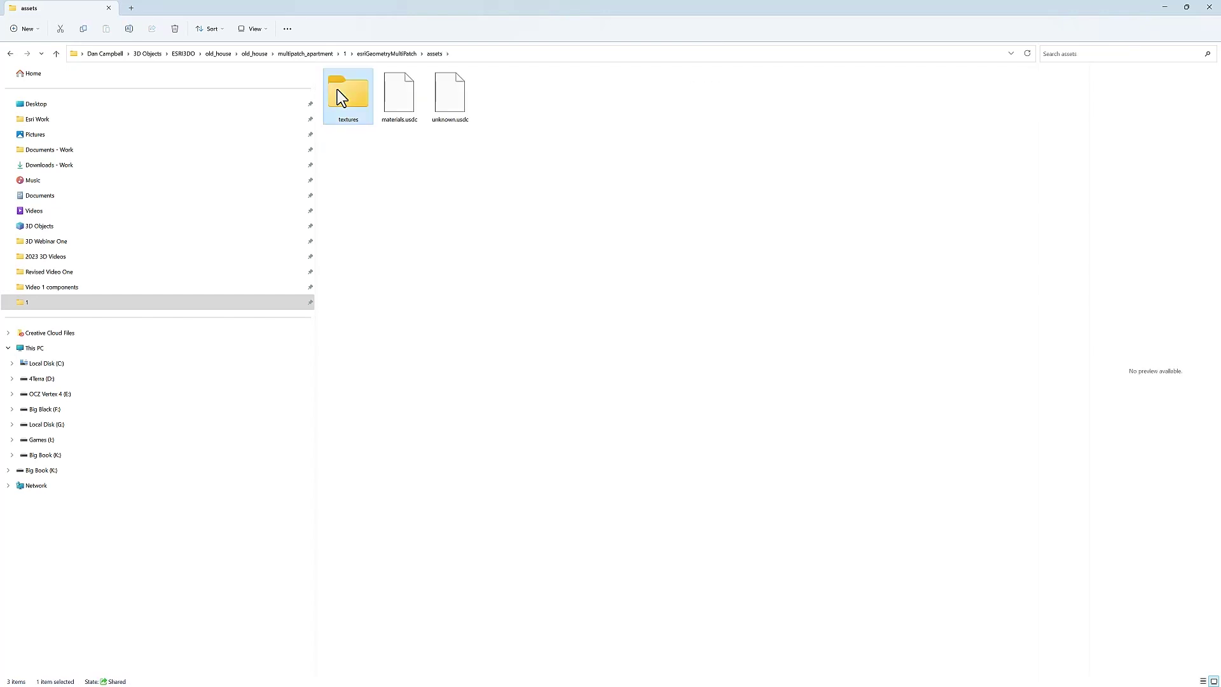